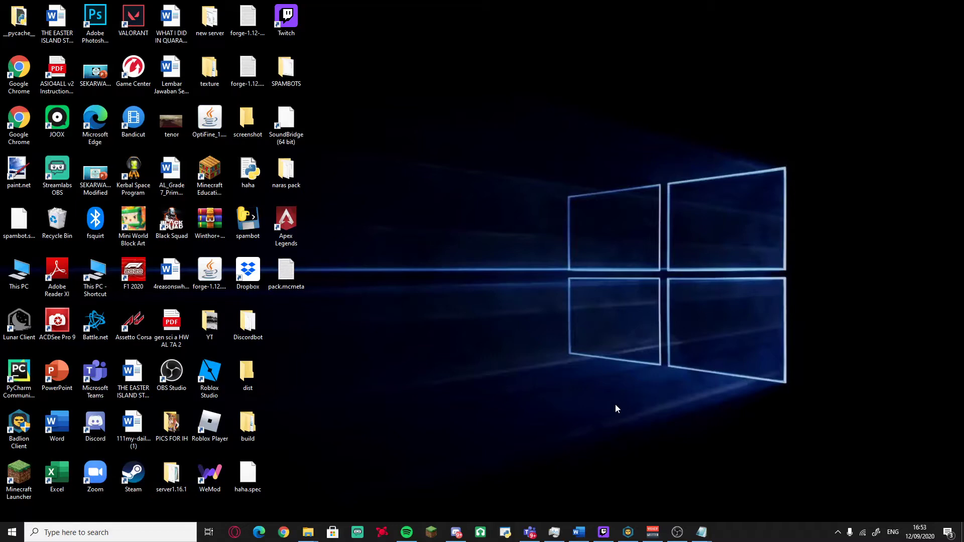
- Search Google for getpaint.net, visit the paint.net download page, then minimize the browser
{"action": "left_click", "coordinate": [283, 531]}
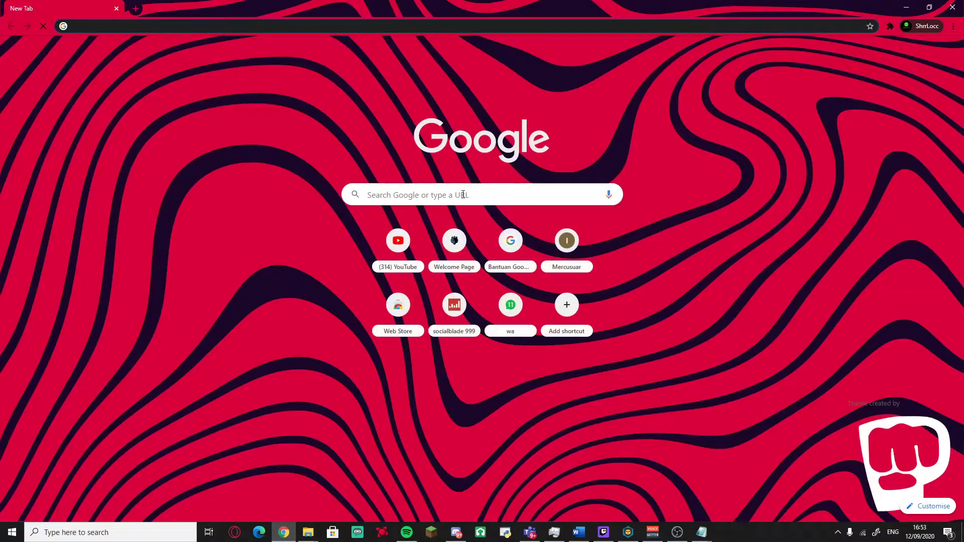
{"action": "left_click", "coordinate": [463, 195]}
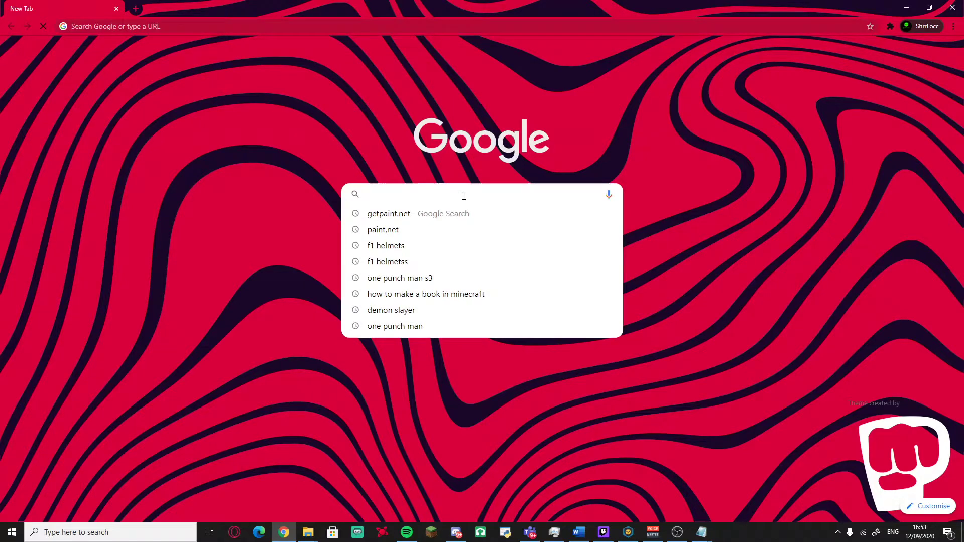
{"action": "left_click", "coordinate": [454, 214]}
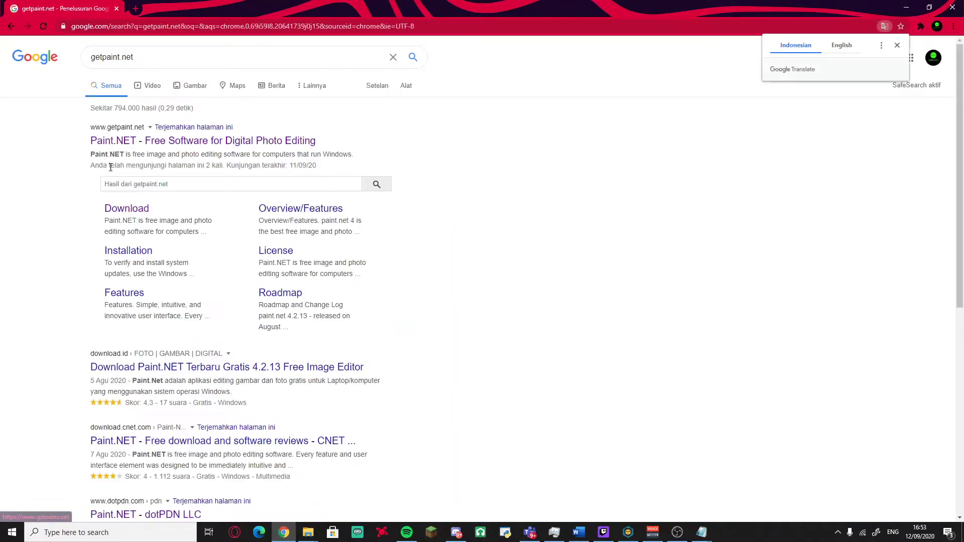
{"action": "left_click", "coordinate": [202, 142]}
{"action": "scroll", "coordinate": [430, 221], "scroll_direction": "down", "scroll_amount": 3}
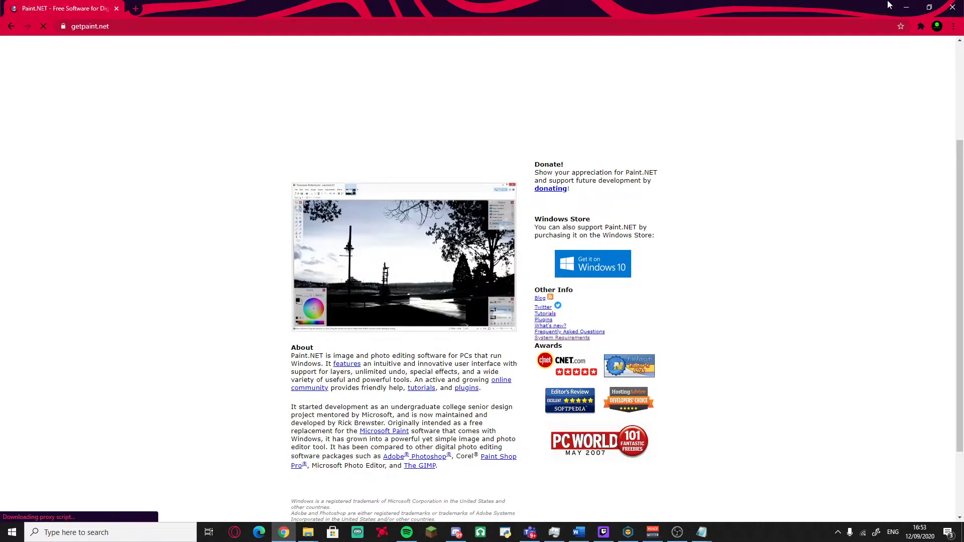
{"action": "scroll", "coordinate": [565, 273], "scroll_direction": "down", "scroll_amount": 2}
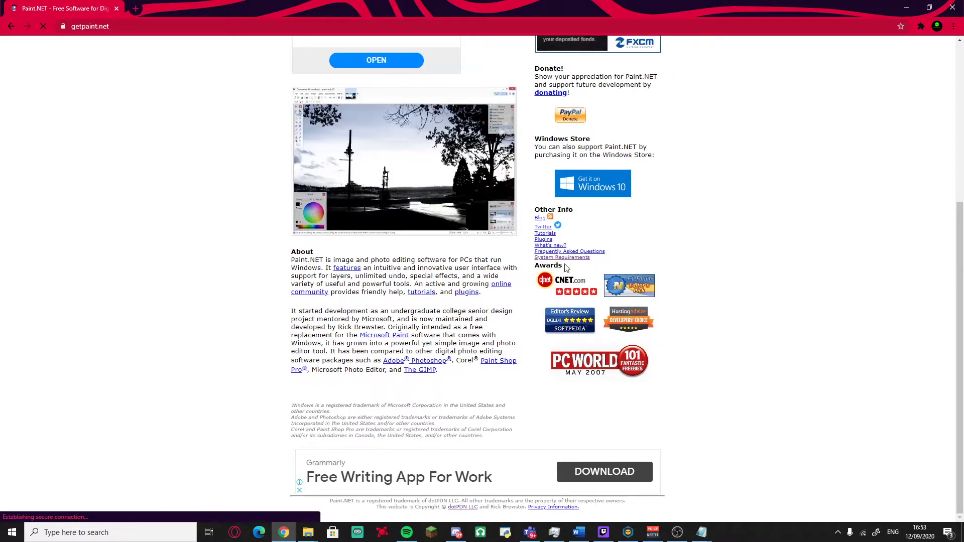
{"action": "scroll", "coordinate": [566, 273], "scroll_direction": "up", "scroll_amount": 5}
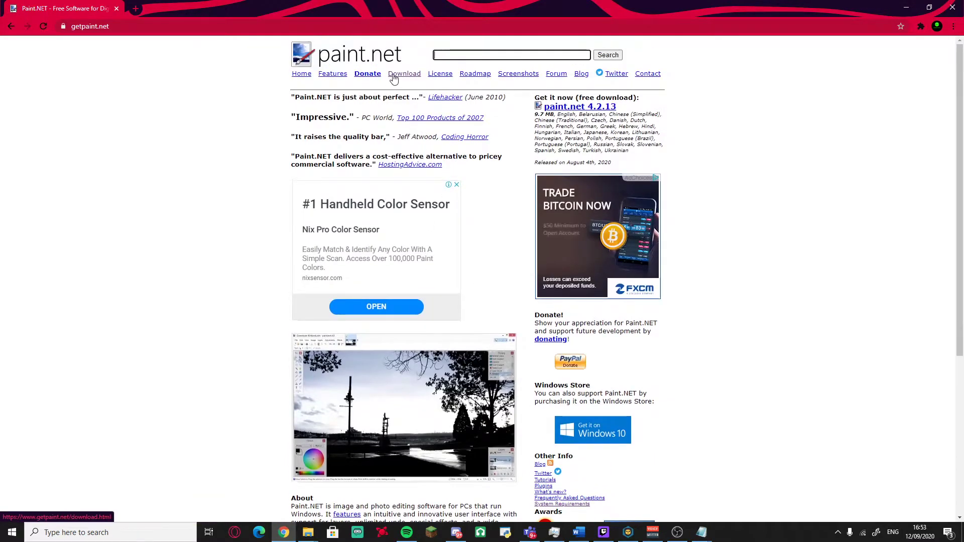
{"action": "left_click", "coordinate": [394, 75]}
{"action": "scroll", "coordinate": [538, 351], "scroll_direction": "down", "scroll_amount": 3}
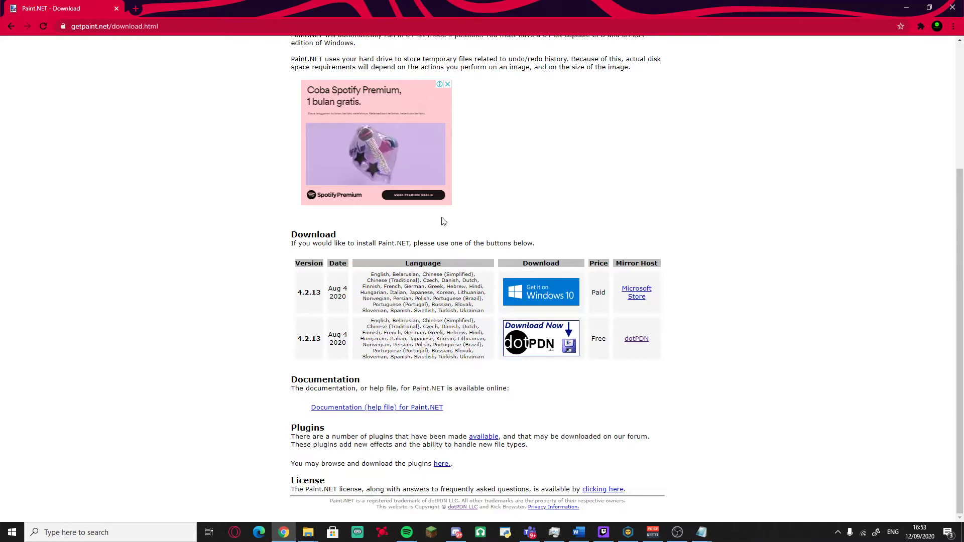
{"action": "left_click", "coordinate": [906, 8]}
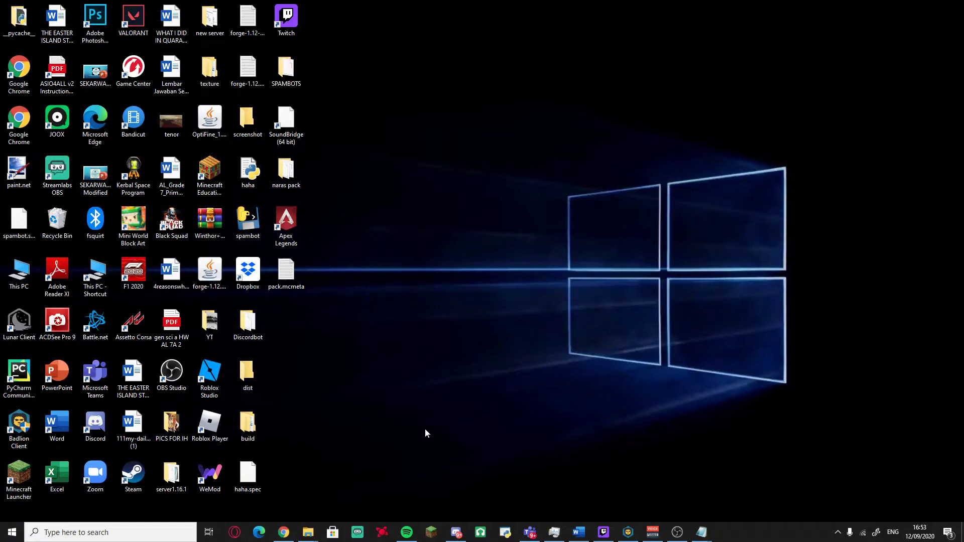
- In the YT Explorer window, go to D:\rainbow pack\packs\yt tutorial pack
{"action": "mouse_move", "coordinate": [298, 536]}
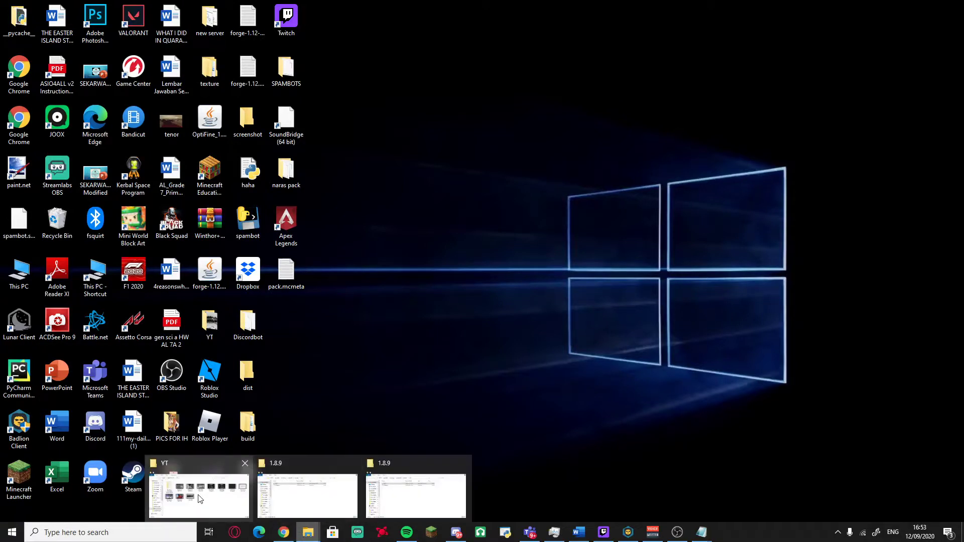
{"action": "left_click", "coordinate": [224, 477]}
{"action": "left_click", "coordinate": [339, 297]}
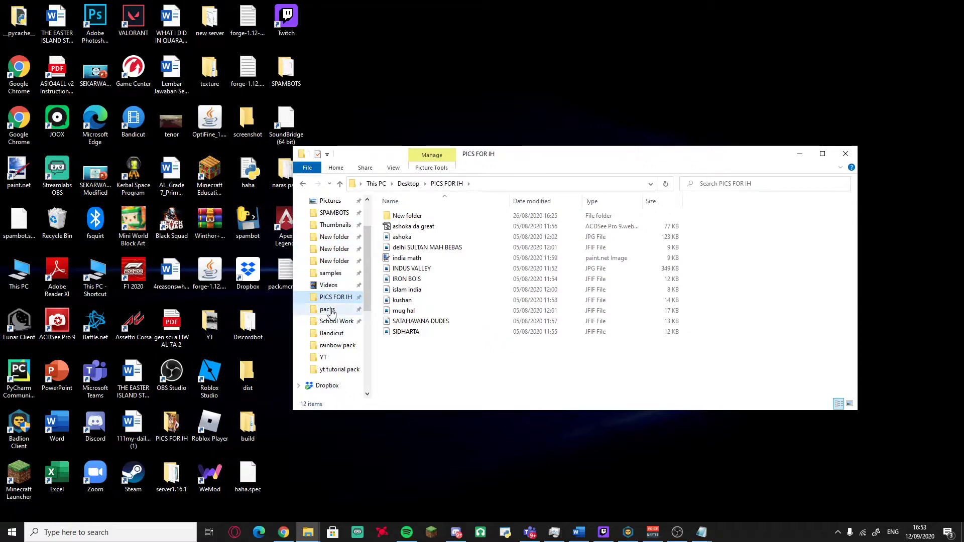
{"action": "left_click", "coordinate": [327, 309]}
{"action": "double_click", "coordinate": [454, 218]}
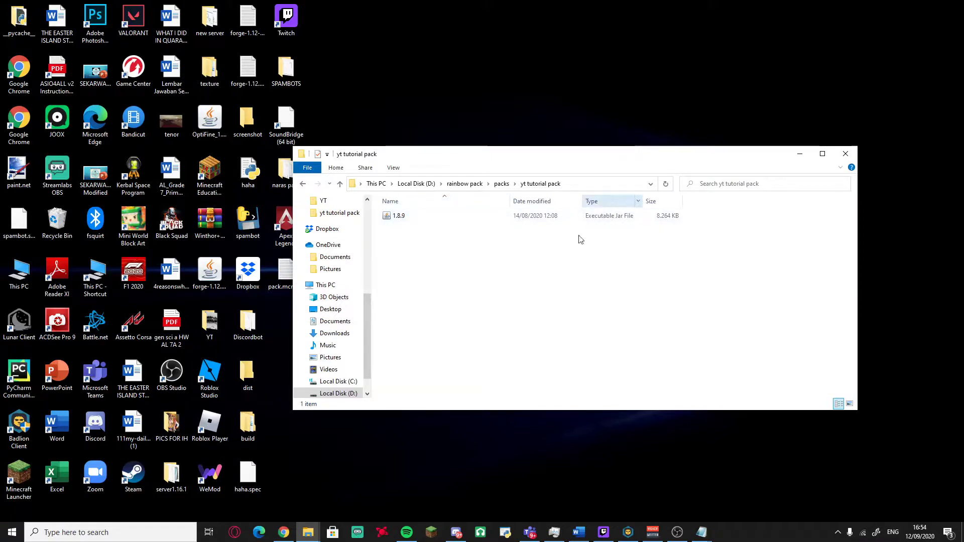
- Via Run, open %appdata%\.minecraft\versions\1.8.9, then minimize both Explorer windows
{"action": "left_click", "coordinate": [78, 532]}
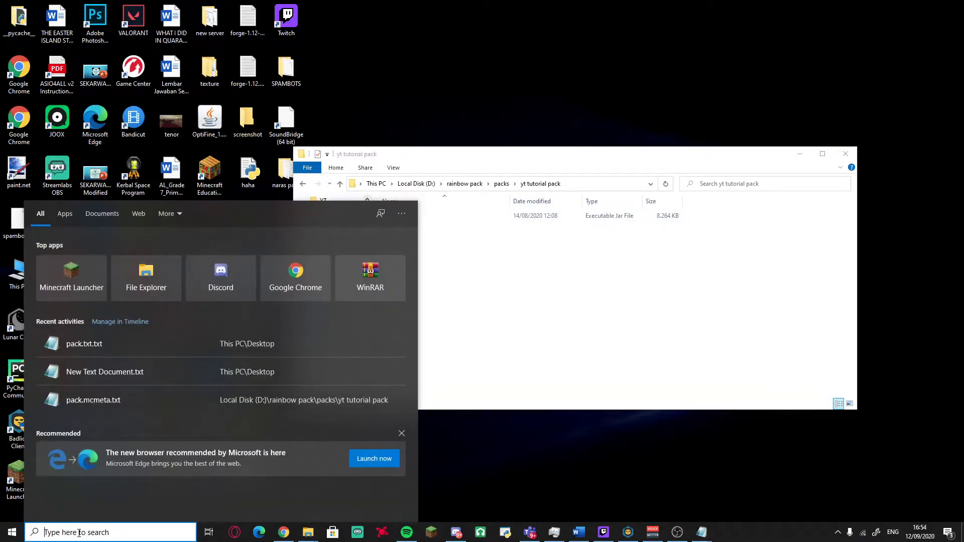
{"action": "type", "text": "run"}
{"action": "key", "text": "Return"}
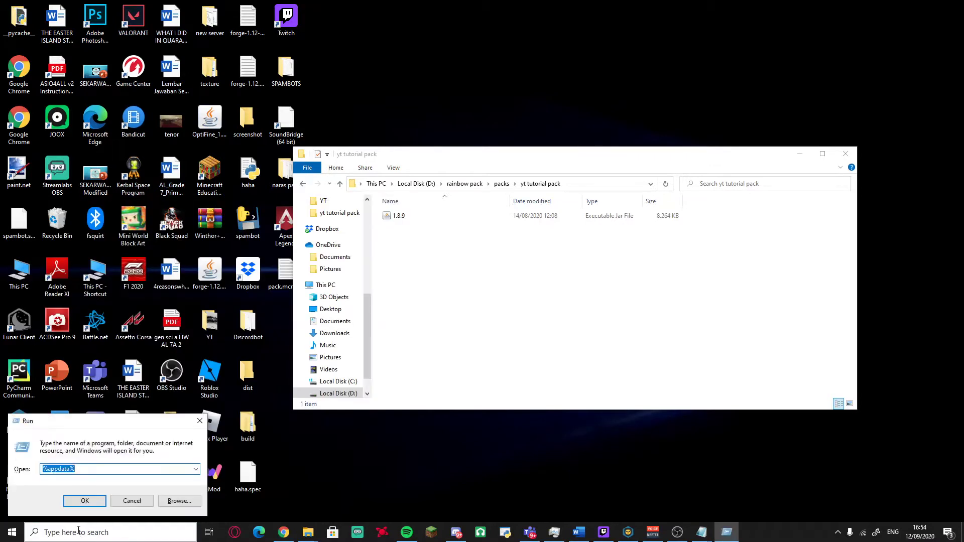
{"action": "left_click", "coordinate": [90, 497]}
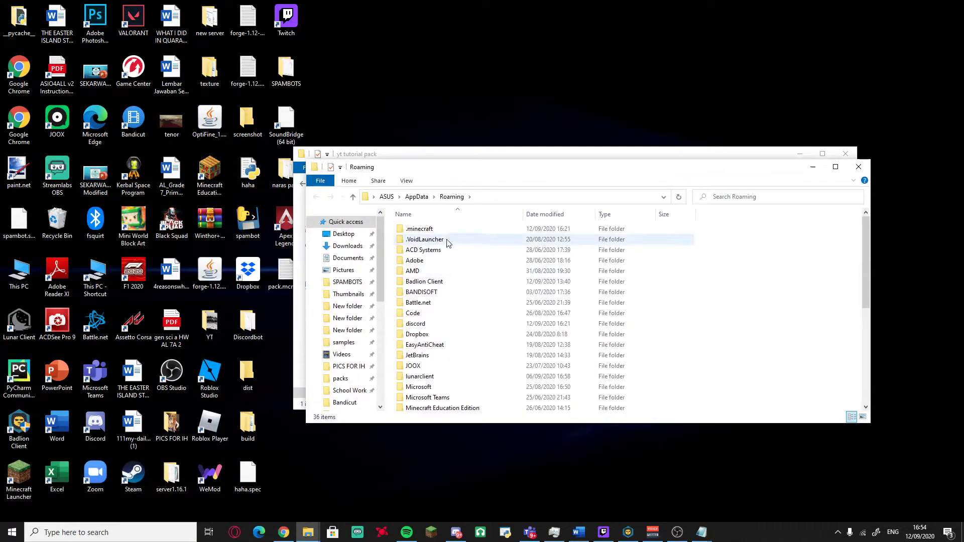
{"action": "double_click", "coordinate": [454, 233]}
{"action": "scroll", "coordinate": [442, 246], "scroll_direction": "down", "scroll_amount": 6}
{"action": "double_click", "coordinate": [434, 249]}
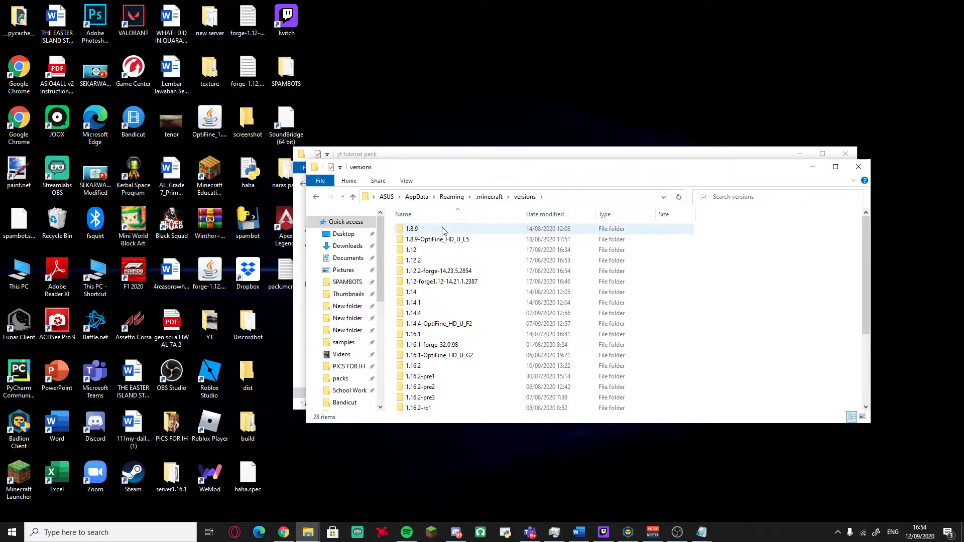
{"action": "double_click", "coordinate": [442, 228]}
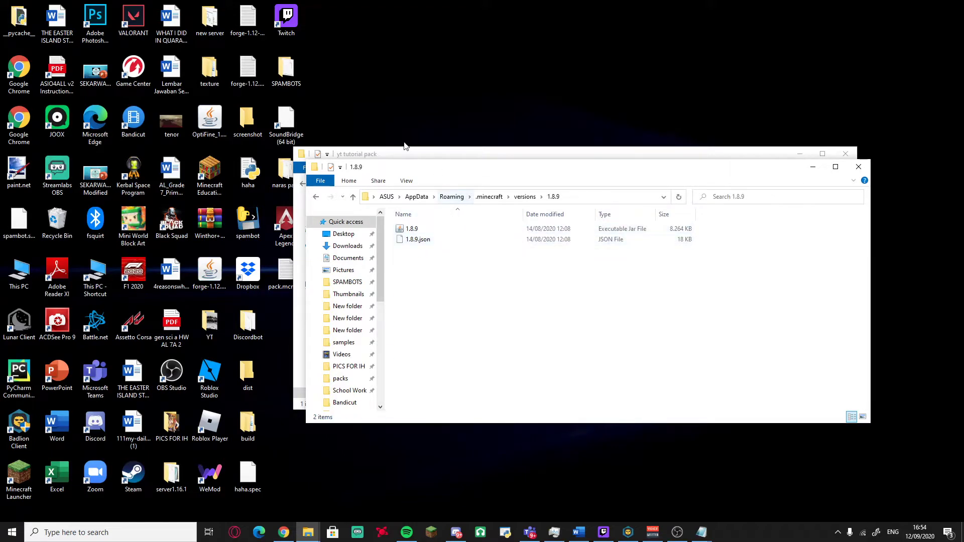
{"action": "left_click", "coordinate": [812, 166]}
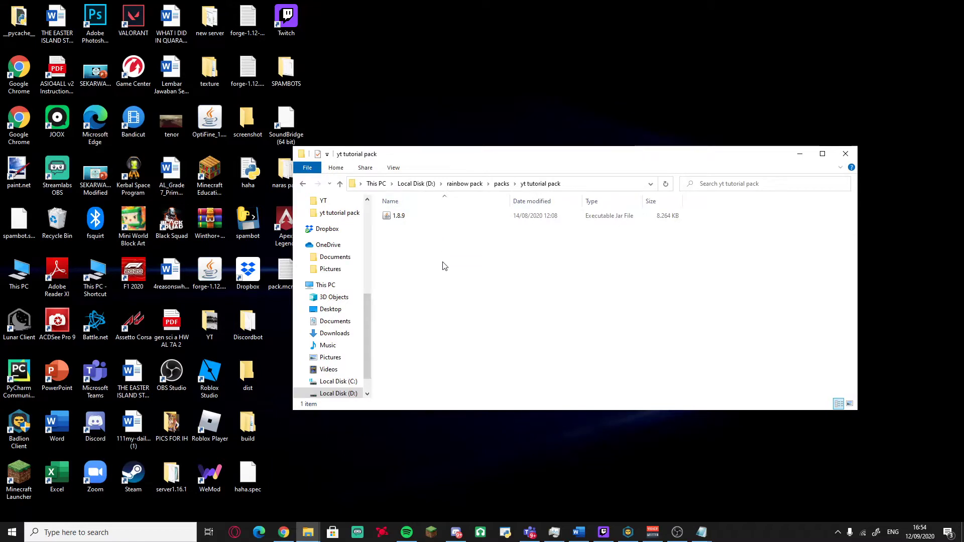
{"action": "left_click", "coordinate": [800, 154]}
- Delete the desktop pack.mcmeta and create a new text document on the desktop
{"action": "right_click", "coordinate": [280, 274]}
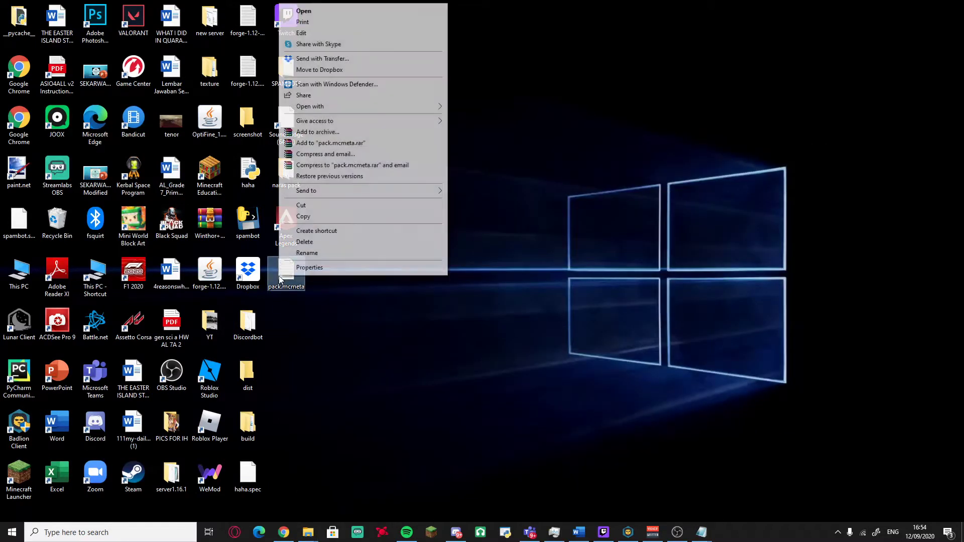
{"action": "left_click", "coordinate": [302, 242]}
{"action": "right_click", "coordinate": [328, 311]}
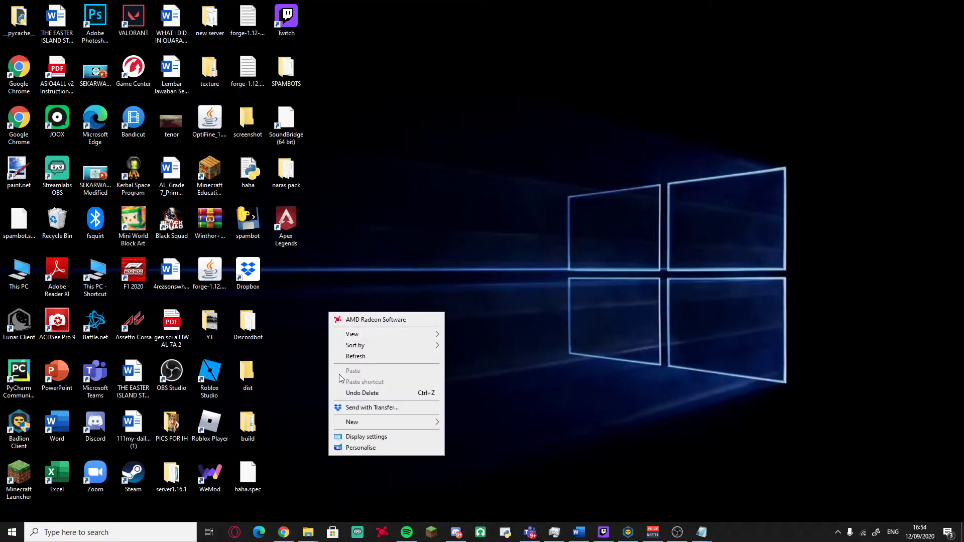
{"action": "mouse_move", "coordinate": [370, 424]}
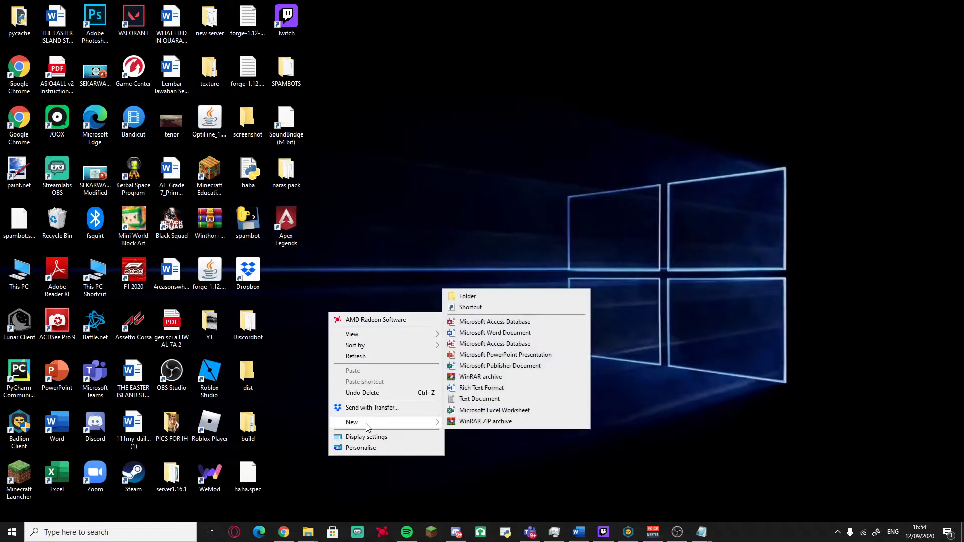
{"action": "left_click", "coordinate": [463, 399]}
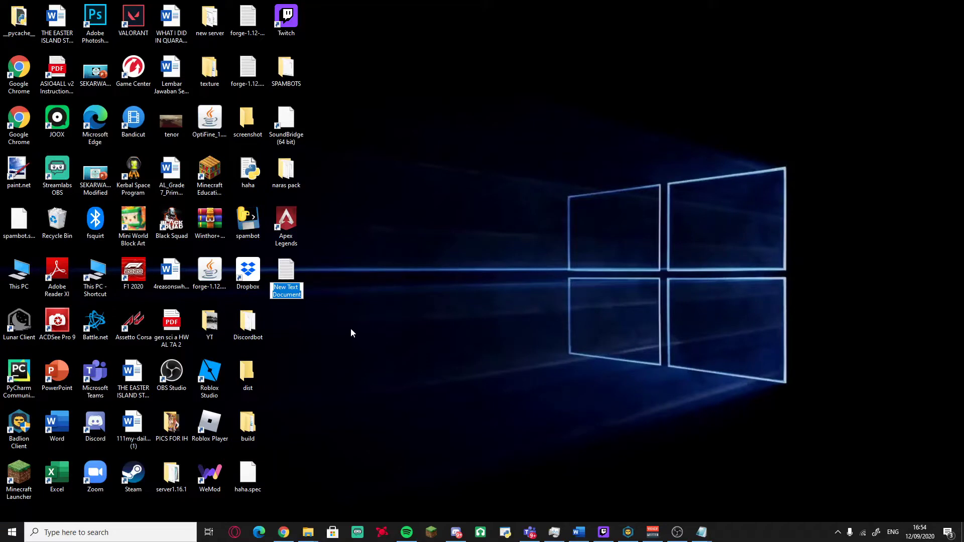
- Rename the new text document to 'pack' and open it in Notepad
{"action": "key", "text": "BackSpace"}
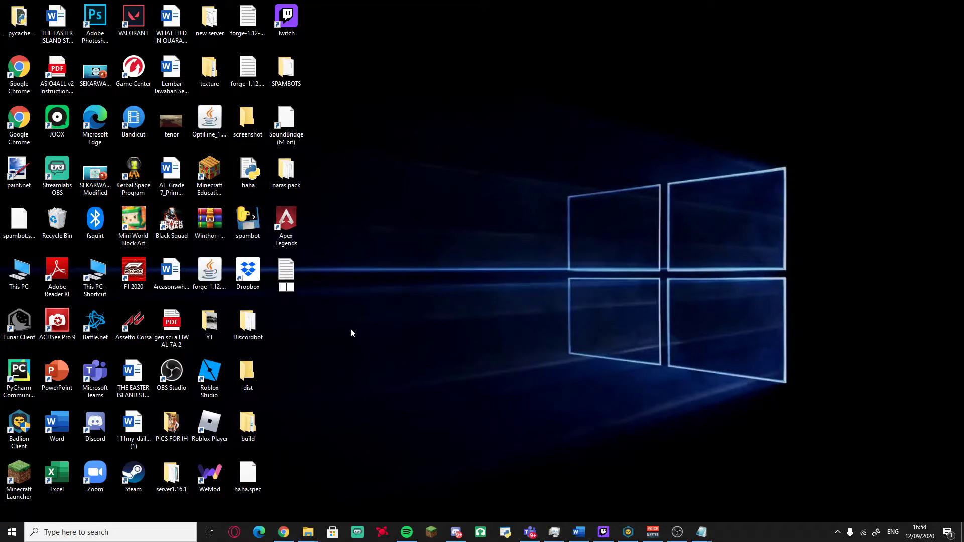
{"action": "type", "text": "pack"}
{"action": "key", "text": "Return"}
{"action": "right_click", "coordinate": [293, 275]}
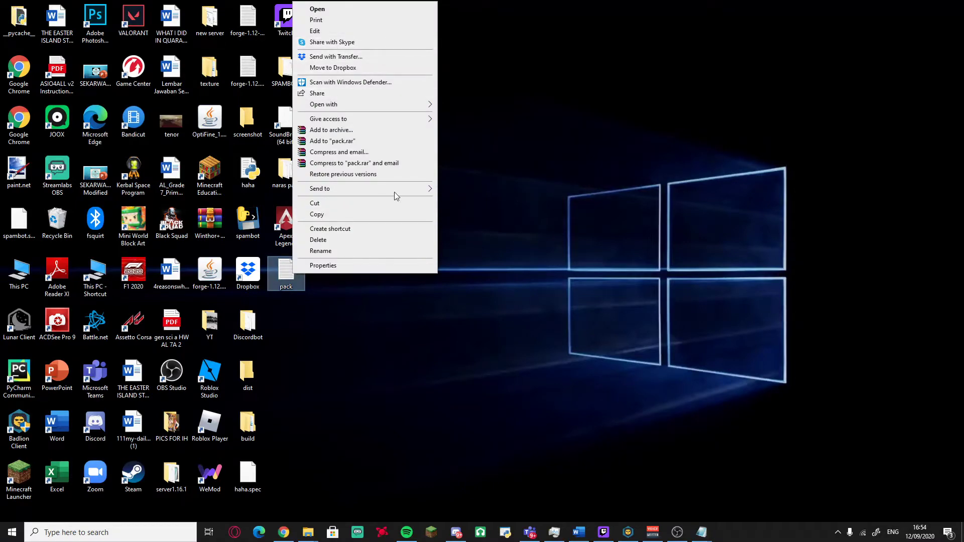
{"action": "key", "text": "Escape"}
{"action": "double_click", "coordinate": [286, 271]}
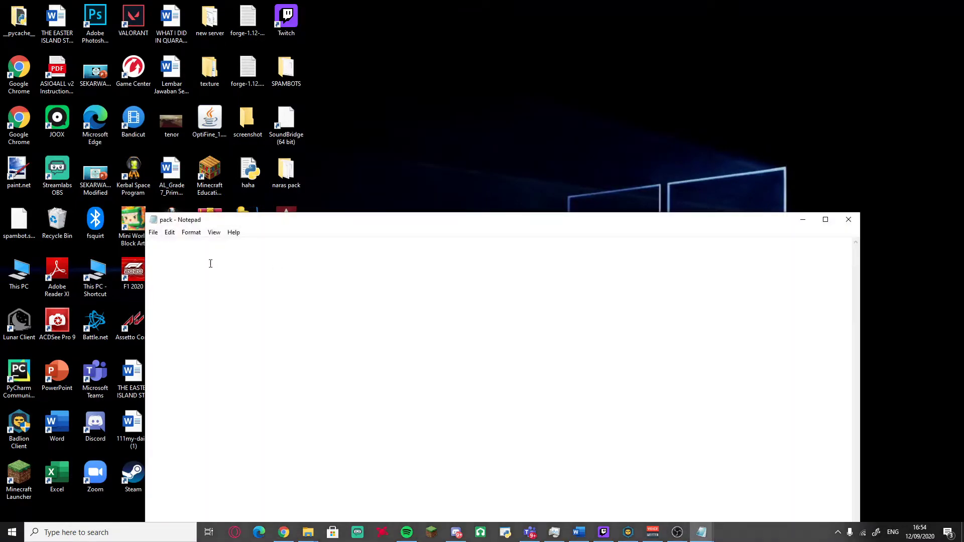
- Paste the JSON with pack_format 1 and description 'YOUR NAME PACK', then choose Save As
{"action": "right_click", "coordinate": [174, 254]}
{"action": "left_click", "coordinate": [198, 295]}
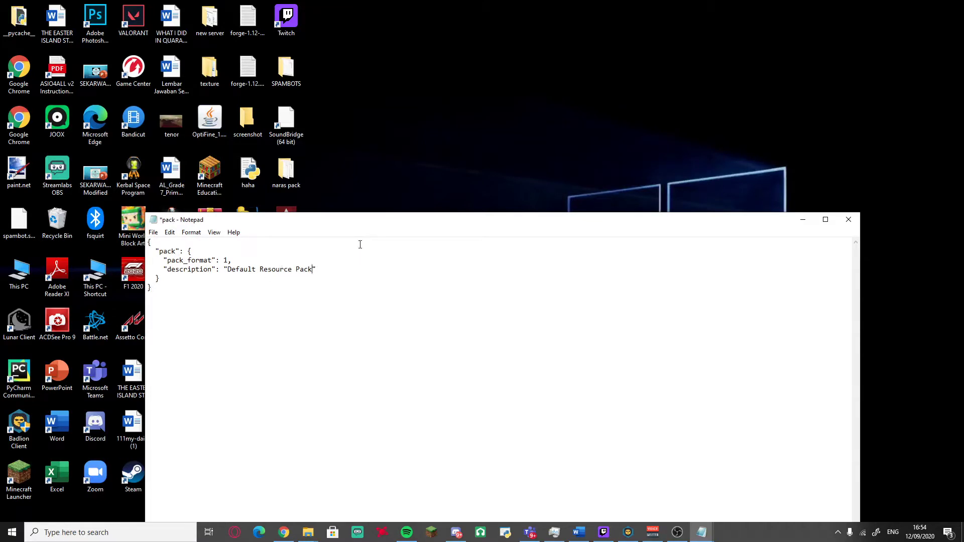
{"action": "key", "text": "BackSpace"}
{"action": "key", "text": "BackSpace"}
{"action": "key", "text": "BackSpace"}
{"action": "key", "text": "BackSpace"}
{"action": "key", "text": "BackSpace"}
{"action": "key", "text": "BackSpace"}
{"action": "key", "text": "BackSpace"}
{"action": "key", "text": "BackSpace"}
{"action": "key", "text": "BackSpace"}
{"action": "key", "text": "BackSpace"}
{"action": "key", "text": "BackSpace"}
{"action": "key", "text": "BackSpace"}
{"action": "key", "text": "BackSpace"}
{"action": "key", "text": "BackSpace"}
{"action": "left_click", "coordinate": [153, 232]}
{"action": "left_click", "coordinate": [181, 287]}
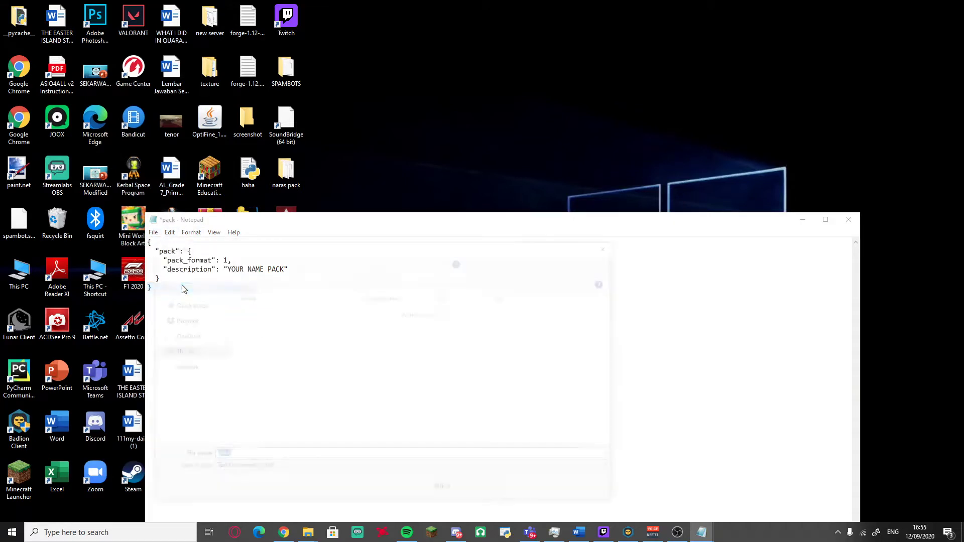
- Save the file as pack.mcmeta, type All Files, in the yt tutorial pack folder
{"action": "left_click", "coordinate": [186, 435]}
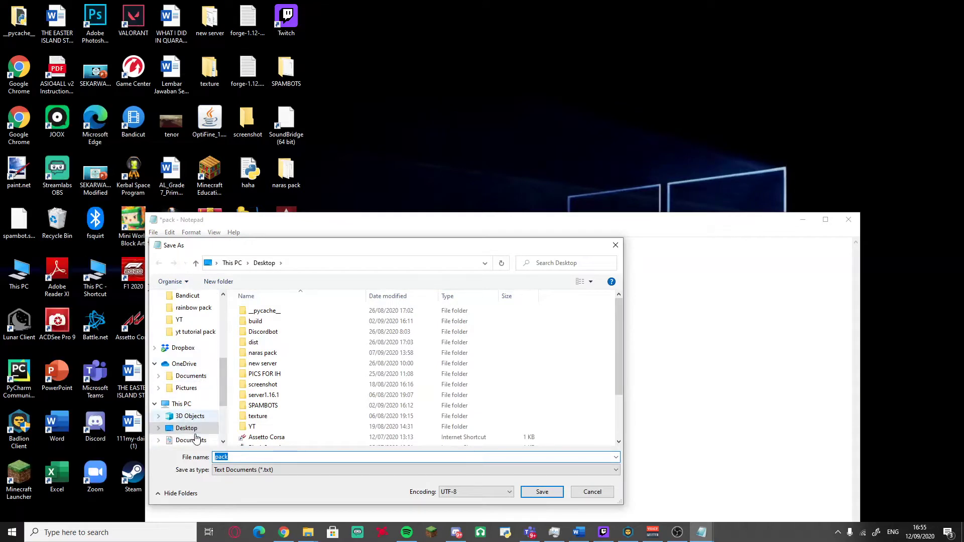
{"action": "scroll", "coordinate": [194, 409], "scroll_direction": "up", "scroll_amount": 2}
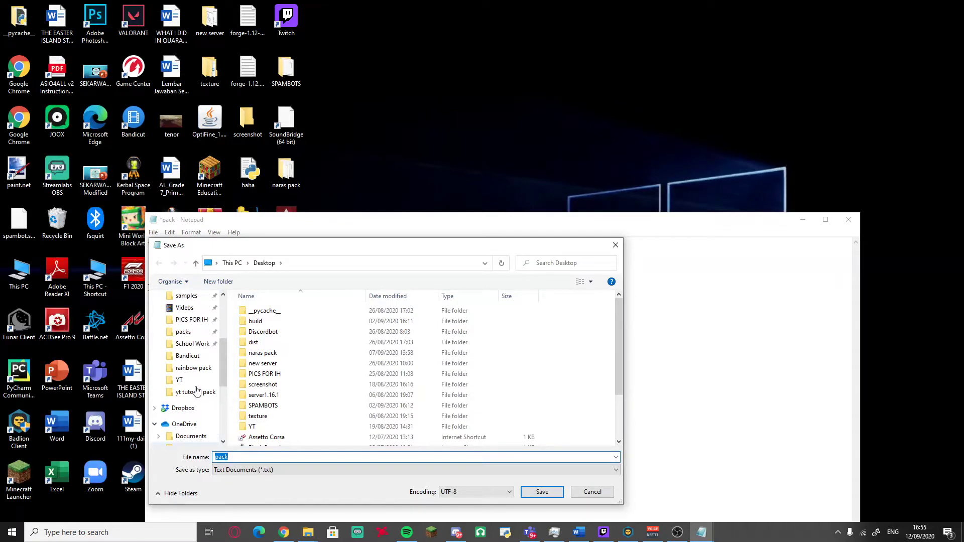
{"action": "left_click", "coordinate": [189, 334]}
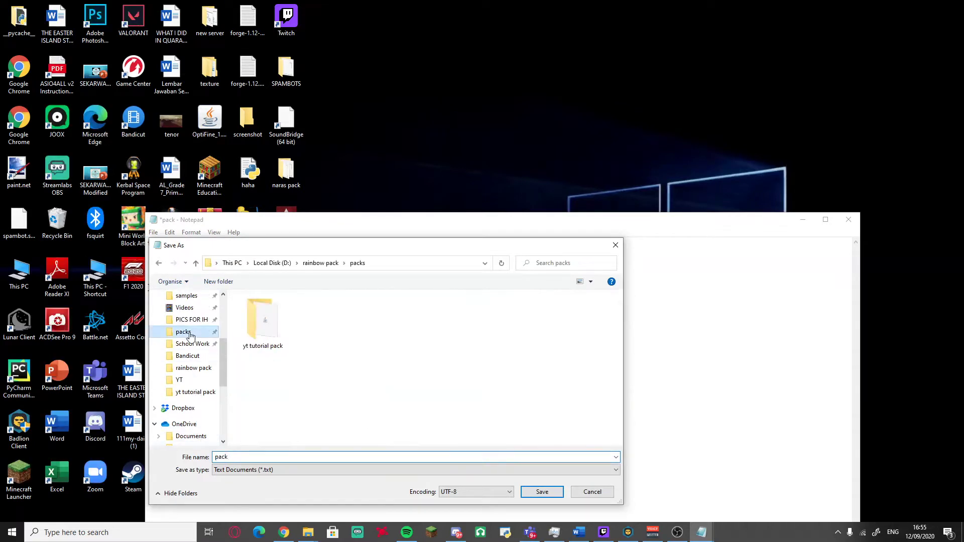
{"action": "double_click", "coordinate": [268, 352]}
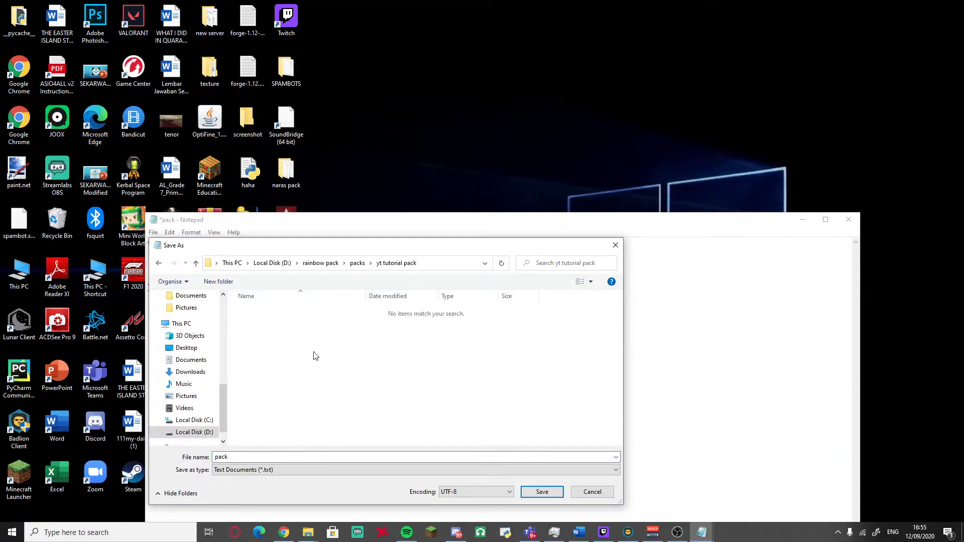
{"action": "left_click", "coordinate": [279, 472]}
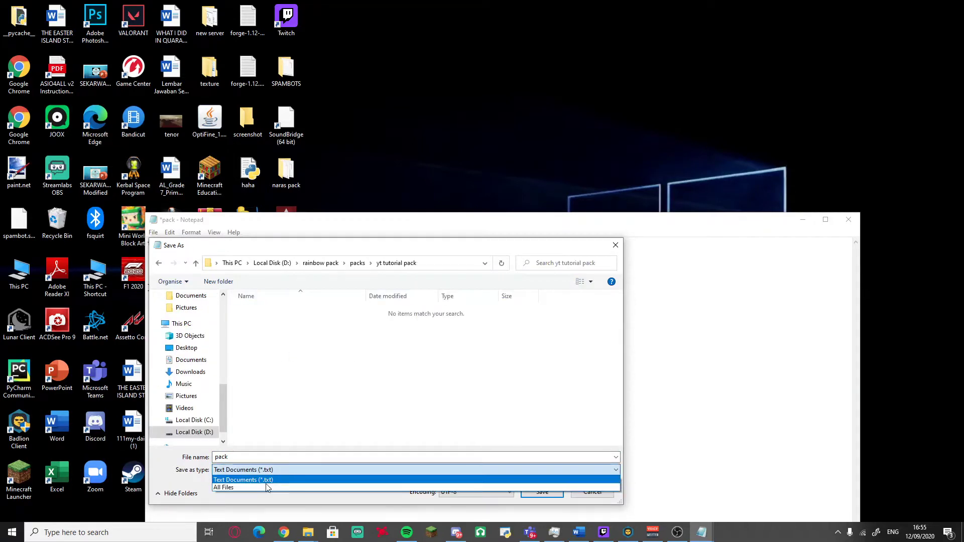
{"action": "left_click", "coordinate": [262, 487]}
{"action": "left_click", "coordinate": [254, 456]}
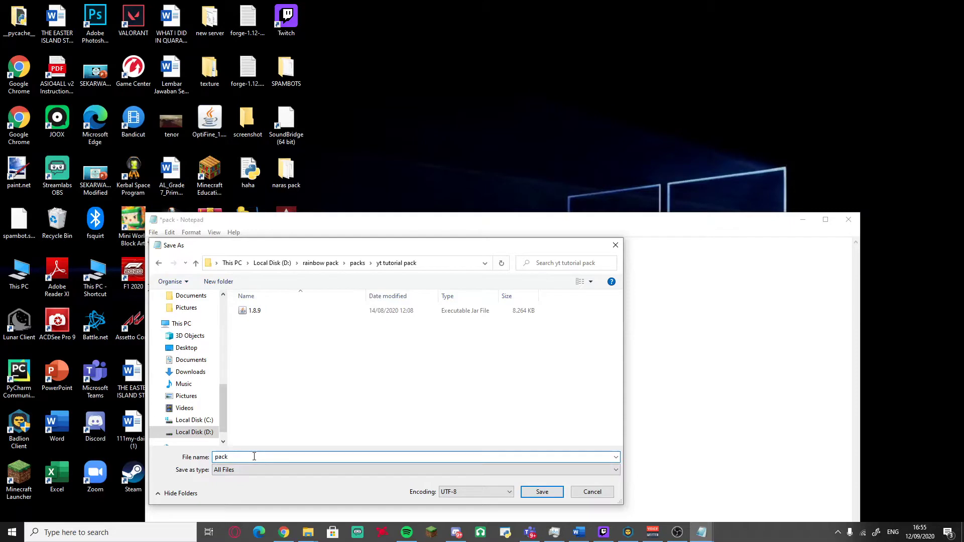
{"action": "type", "text": ".mcmeta"}
{"action": "key", "text": "Return"}
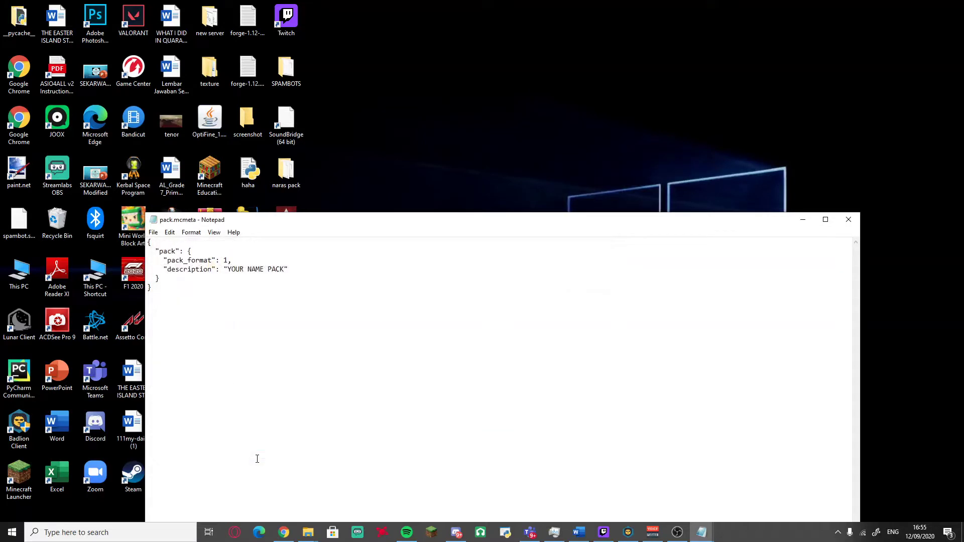
- Minimize Notepad and bring up the yt tutorial pack Explorer window
{"action": "left_click", "coordinate": [804, 222]}
{"action": "mouse_move", "coordinate": [309, 536]}
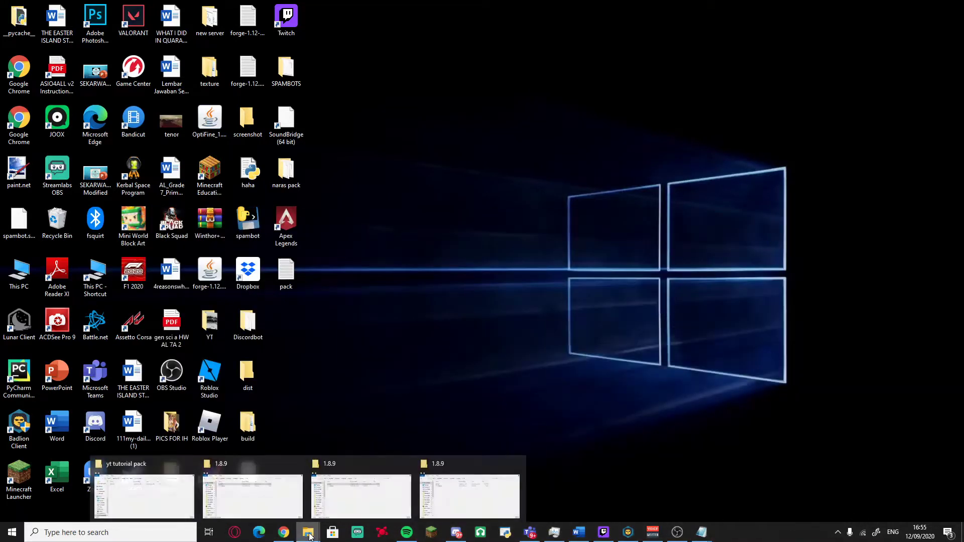
{"action": "left_click", "coordinate": [119, 493]}
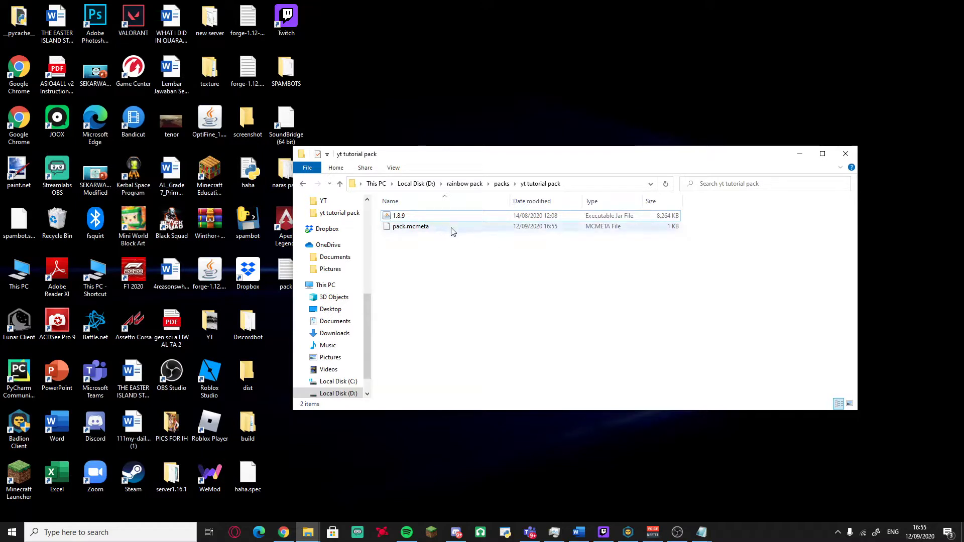
{"action": "right_click", "coordinate": [502, 232]}
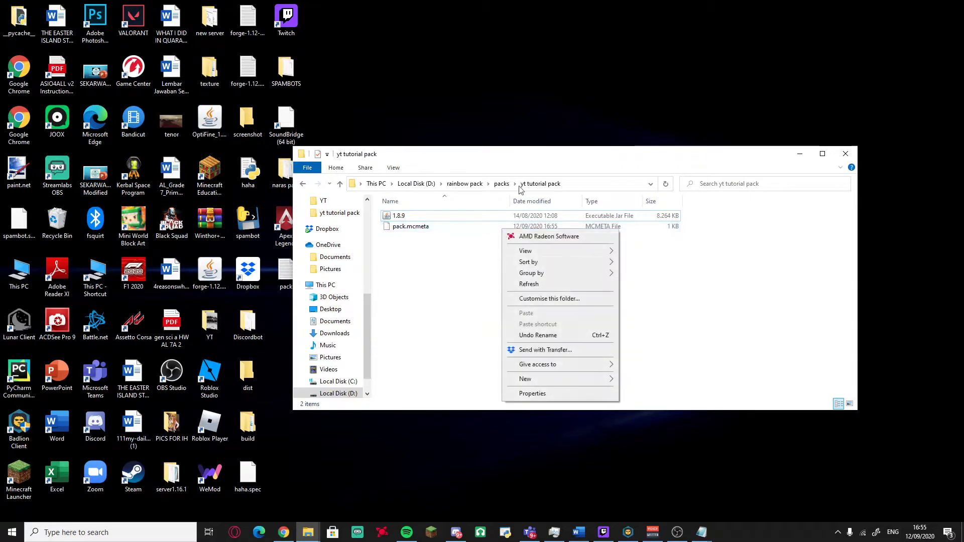
{"action": "left_click", "coordinate": [797, 249]}
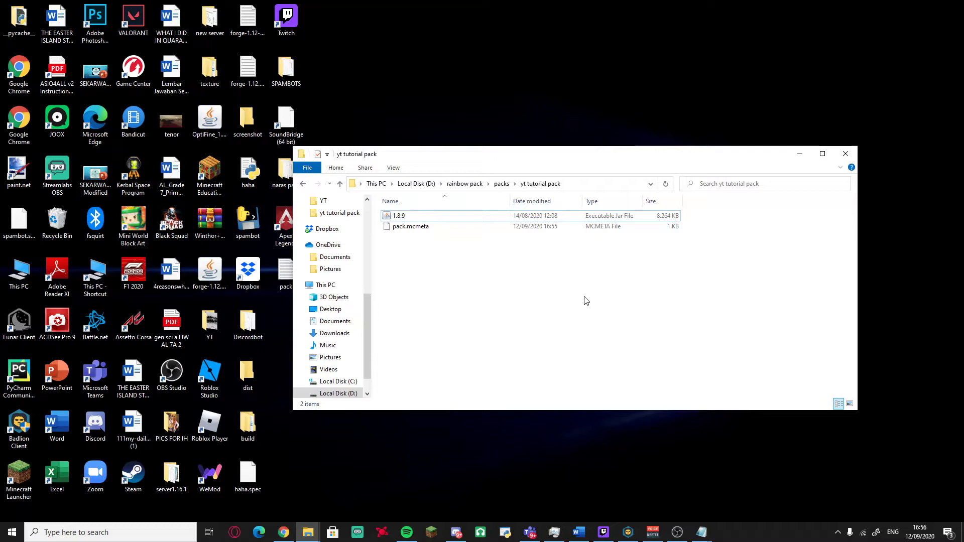
- Select the 1.8.9 jar and show its context menu
{"action": "left_click", "coordinate": [424, 216]}
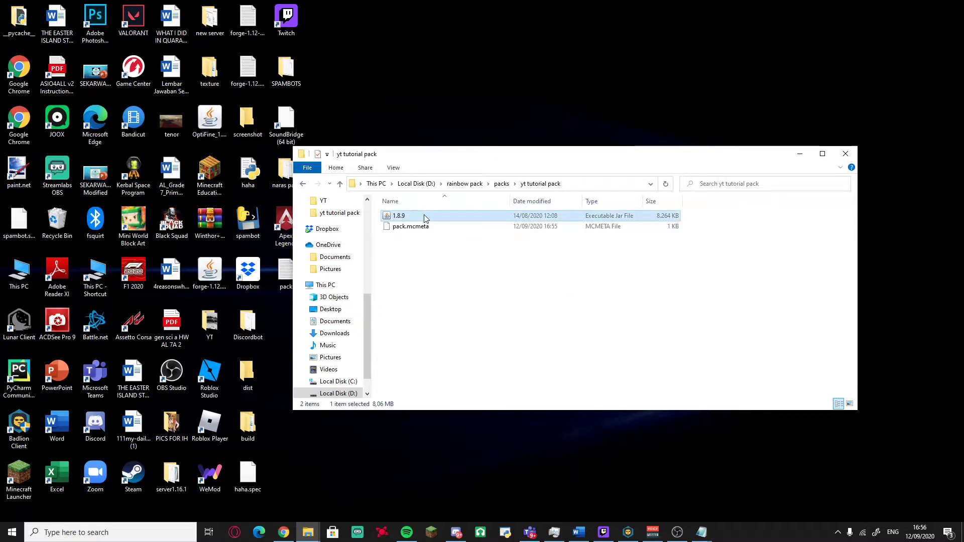
{"action": "right_click", "coordinate": [504, 213]}
{"action": "left_click", "coordinate": [522, 221]}
{"action": "right_click", "coordinate": [419, 216]}
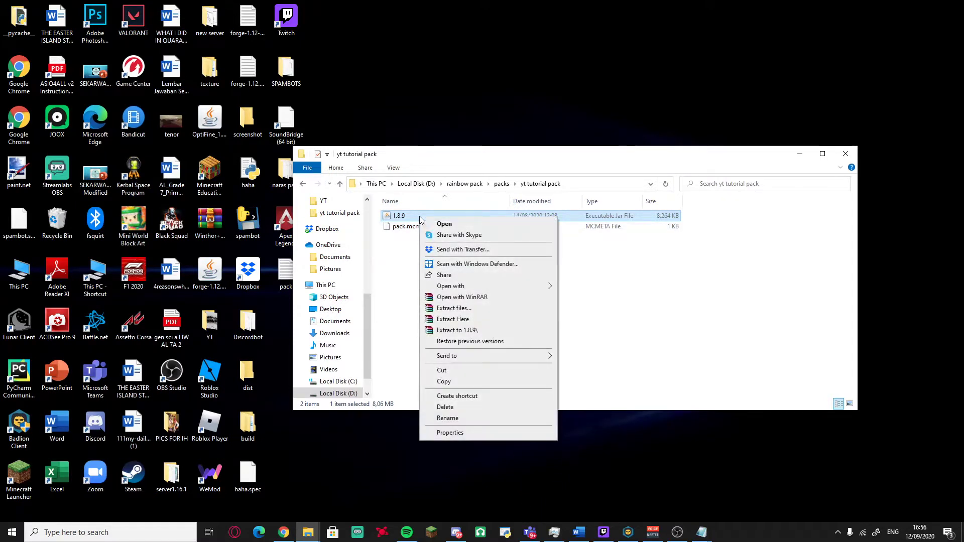
{"action": "left_click", "coordinate": [765, 259]}
{"action": "right_click", "coordinate": [482, 222]}
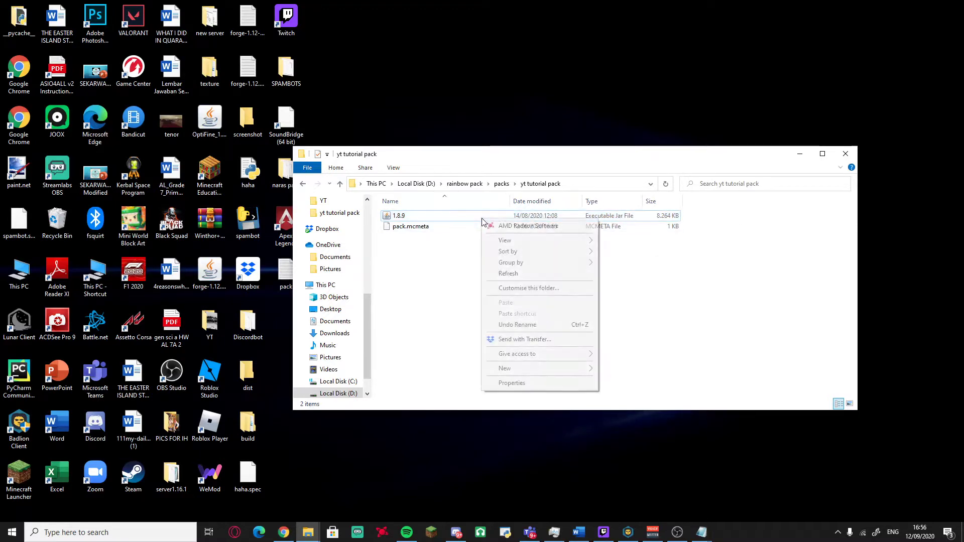
{"action": "left_click", "coordinate": [442, 221]}
{"action": "left_click", "coordinate": [438, 221]}
{"action": "right_click", "coordinate": [437, 216]}
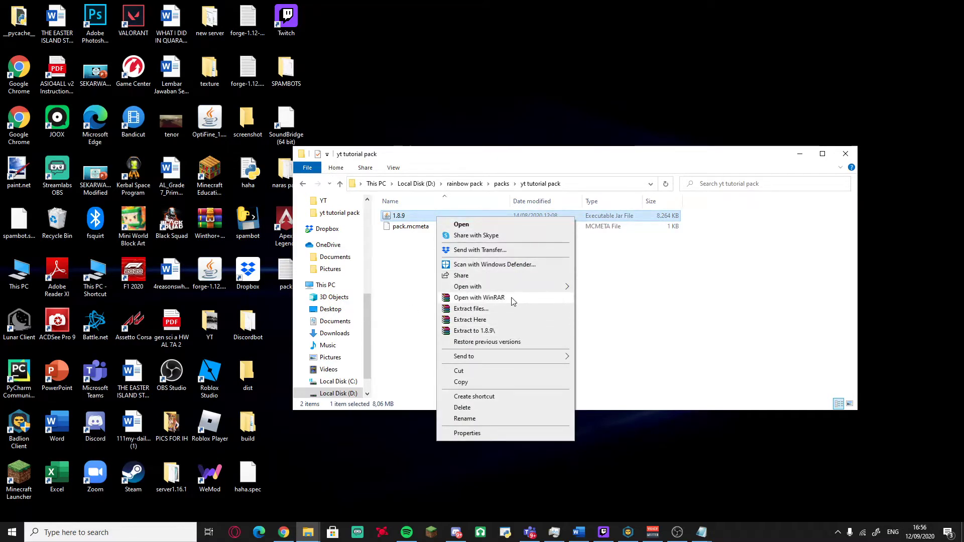
- Open the 1.8.9 jar in WinRAR
{"action": "left_click", "coordinate": [479, 298]}
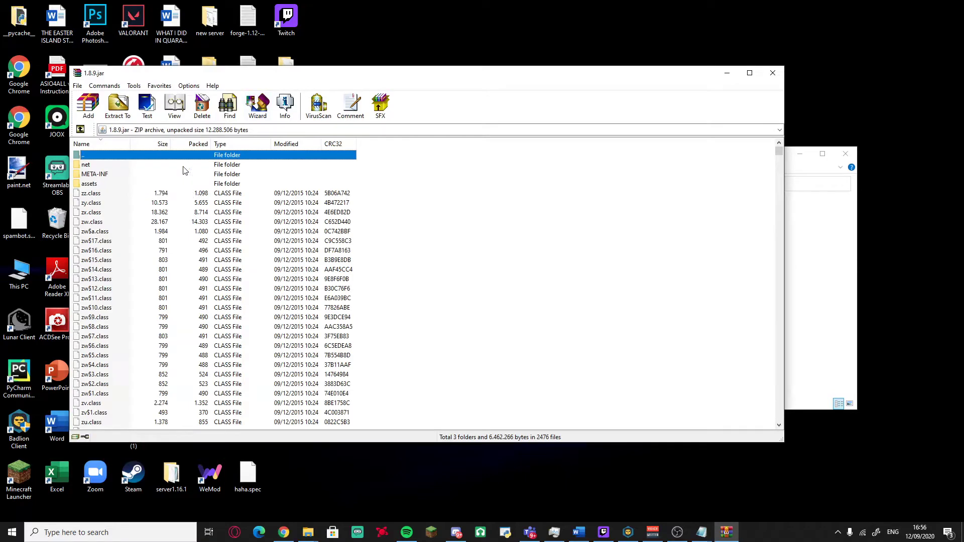
{"action": "scroll", "coordinate": [103, 199], "scroll_direction": "down", "scroll_amount": 4}
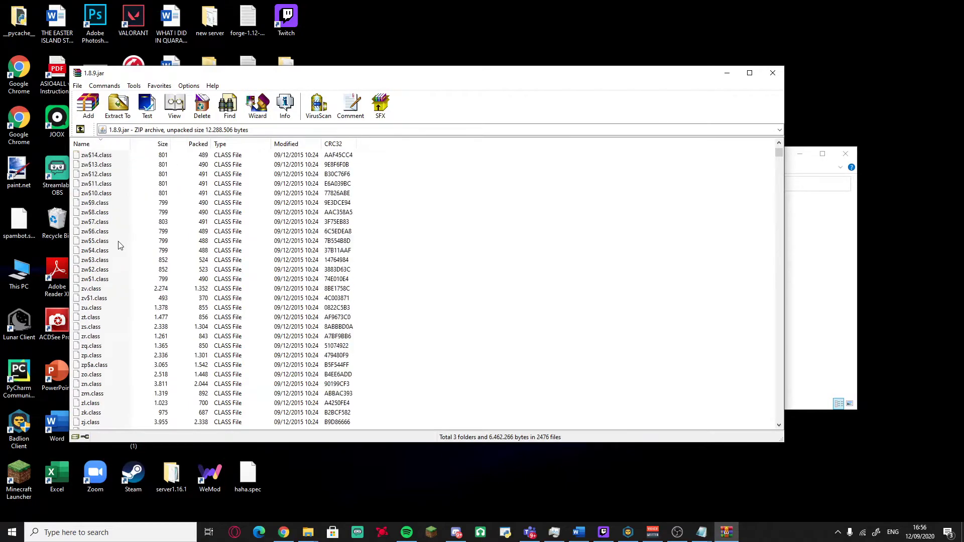
{"action": "scroll", "coordinate": [115, 278], "scroll_direction": "up", "scroll_amount": 4}
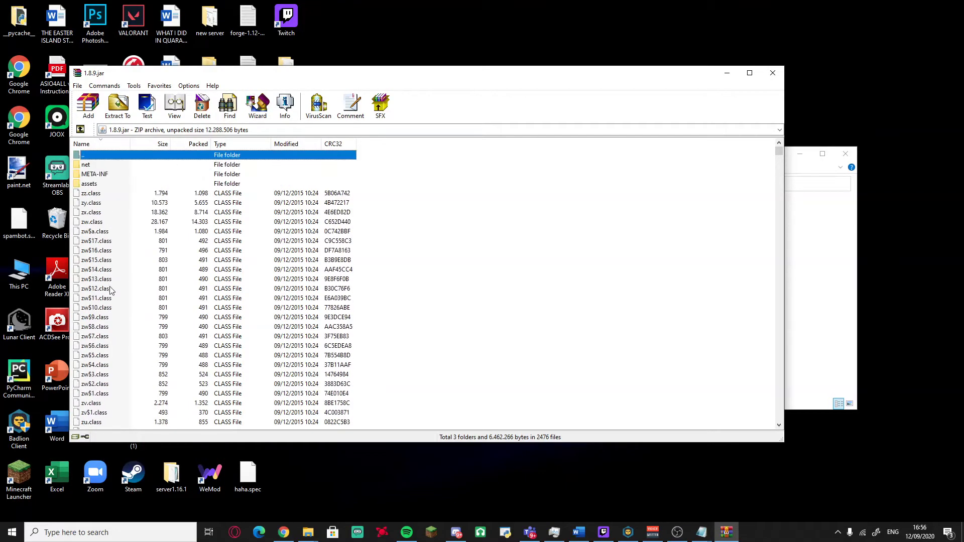
- Select the net and META-INF folders in the archive and delete them
{"action": "left_click", "coordinate": [98, 166]}
{"action": "right_click", "coordinate": [114, 169]}
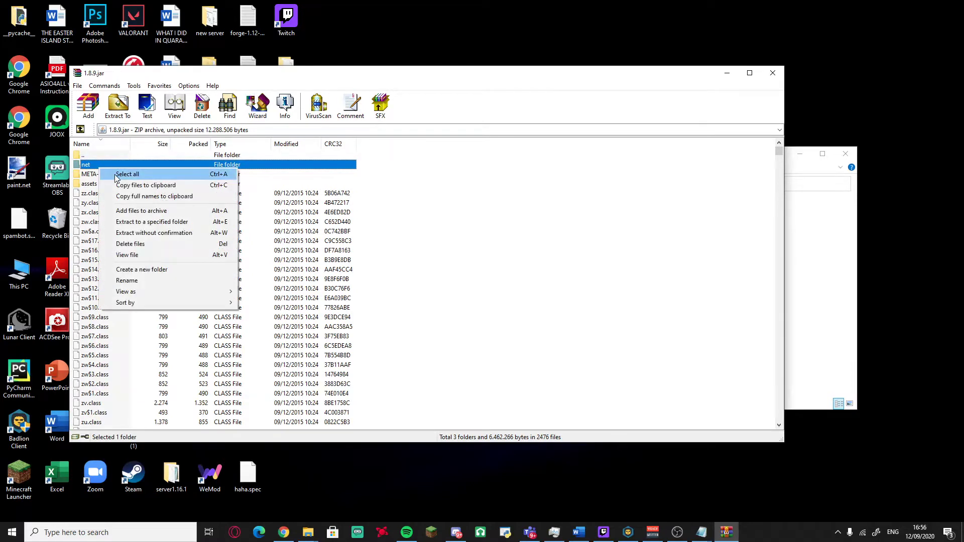
{"action": "left_click", "coordinate": [106, 169]}
{"action": "left_click_drag", "start_coordinate": [106, 168], "coordinate": [265, 163]}
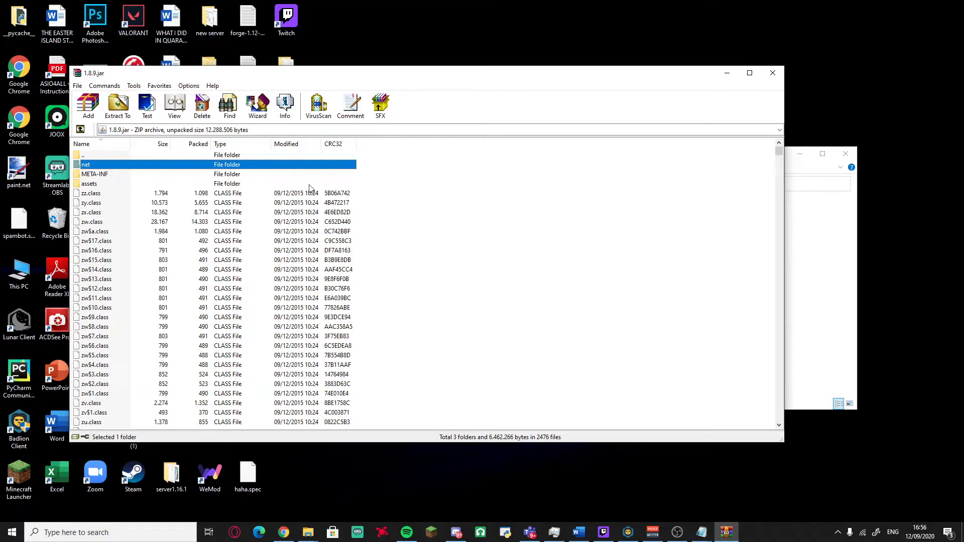
{"action": "mouse_move", "coordinate": [348, 164]}
{"action": "left_mouse_down"}
{"action": "mouse_move", "coordinate": [366, 166]}
{"action": "mouse_move", "coordinate": [344, 174]}
{"action": "mouse_move", "coordinate": [358, 195]}
{"action": "mouse_move", "coordinate": [350, 172]}
{"action": "left_mouse_up"}
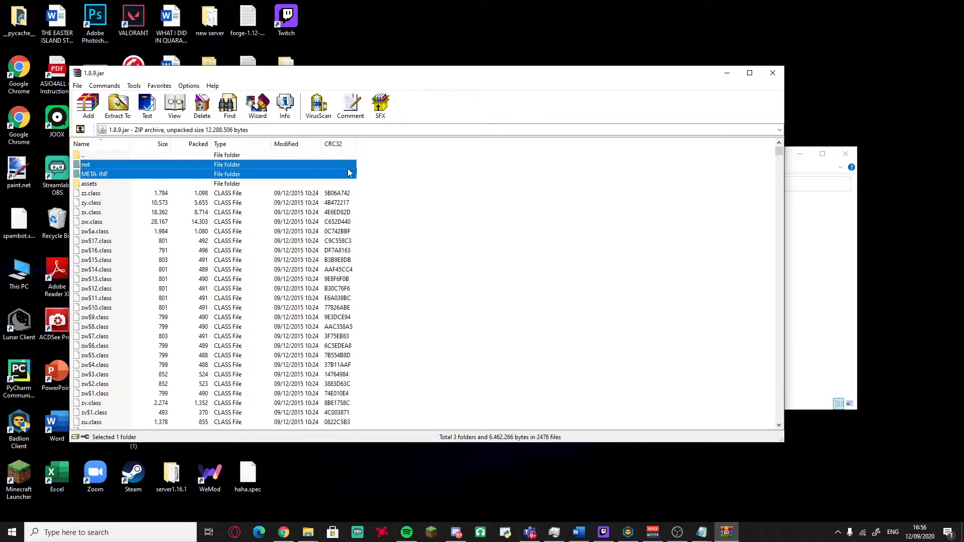
{"action": "right_click", "coordinate": [317, 163]}
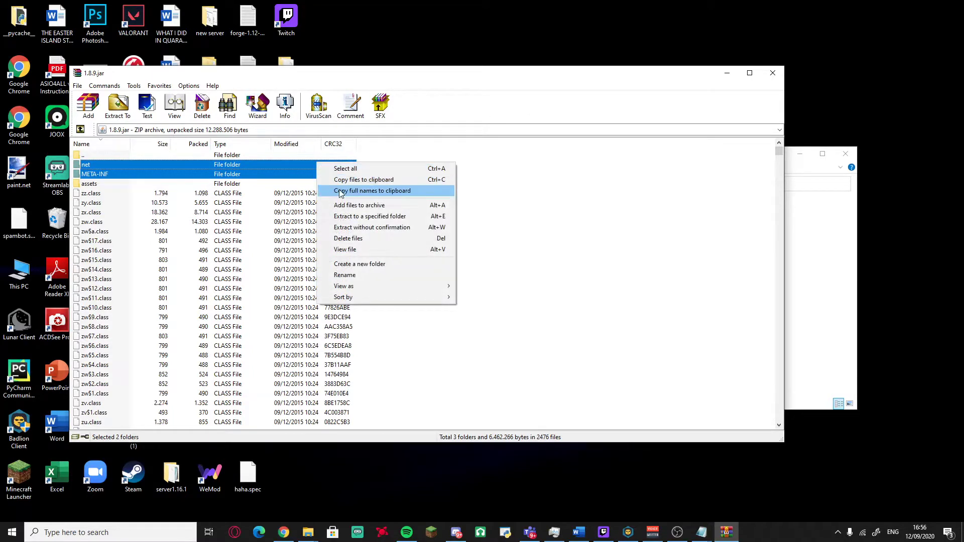
{"action": "left_click", "coordinate": [350, 239]}
{"action": "left_click", "coordinate": [493, 300]}
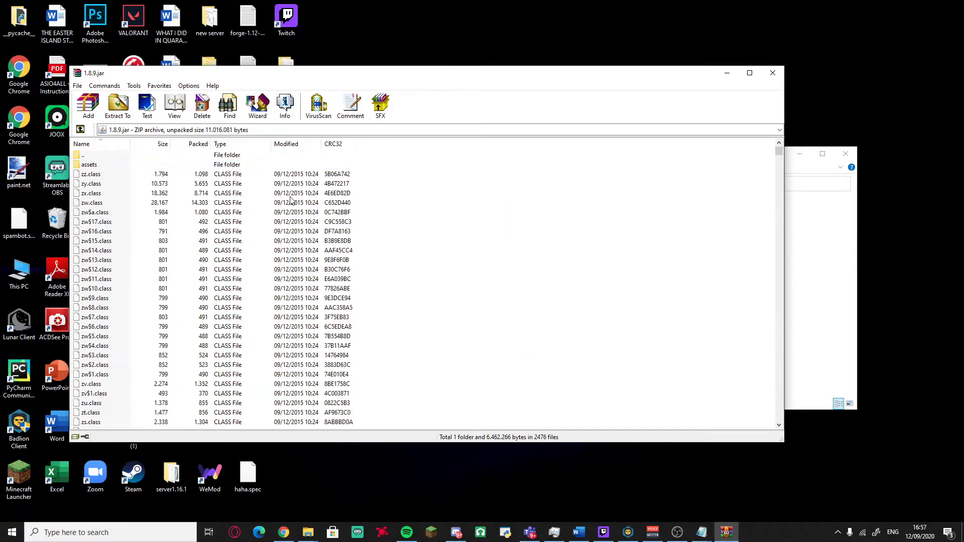
- Select all 2476 .class files in 1.8.9.jar and delete them, leaving only assets
{"action": "left_click_drag", "start_coordinate": [315, 188], "coordinate": [292, 182]}
{"action": "left_click", "coordinate": [387, 194]}
{"action": "left_click_drag", "start_coordinate": [378, 200], "coordinate": [260, 490]}
{"action": "right_click", "coordinate": [250, 333]}
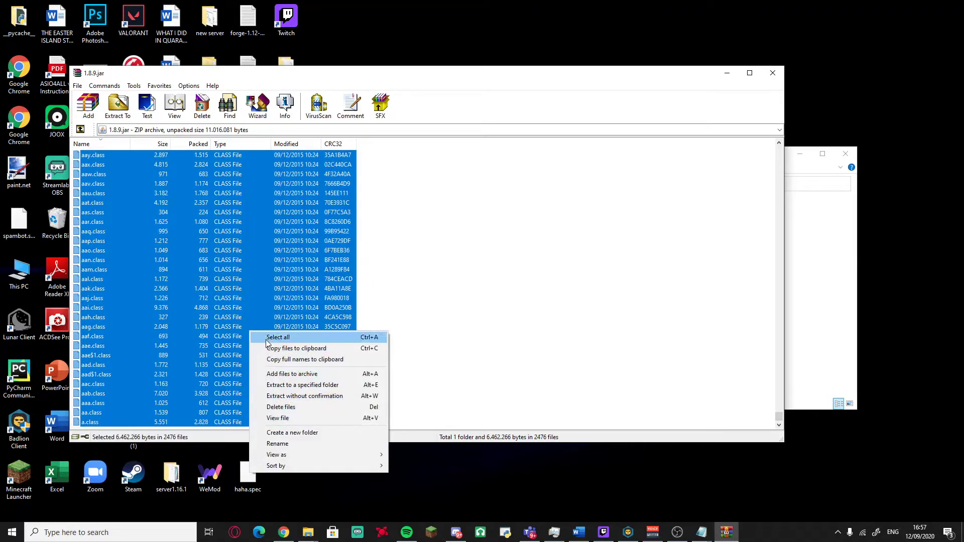
{"action": "left_click", "coordinate": [295, 408]}
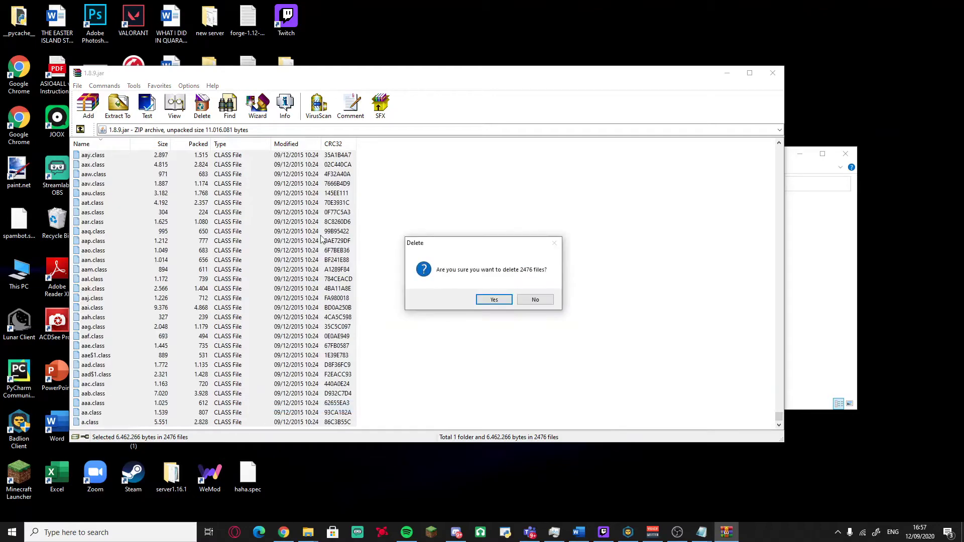
{"action": "left_click", "coordinate": [490, 300]}
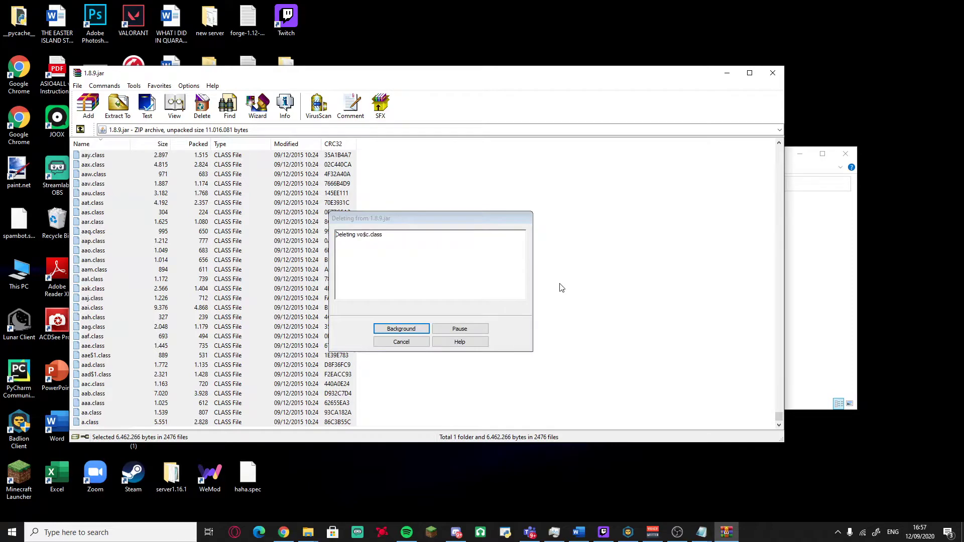
{"action": "left_click", "coordinate": [266, 215]}
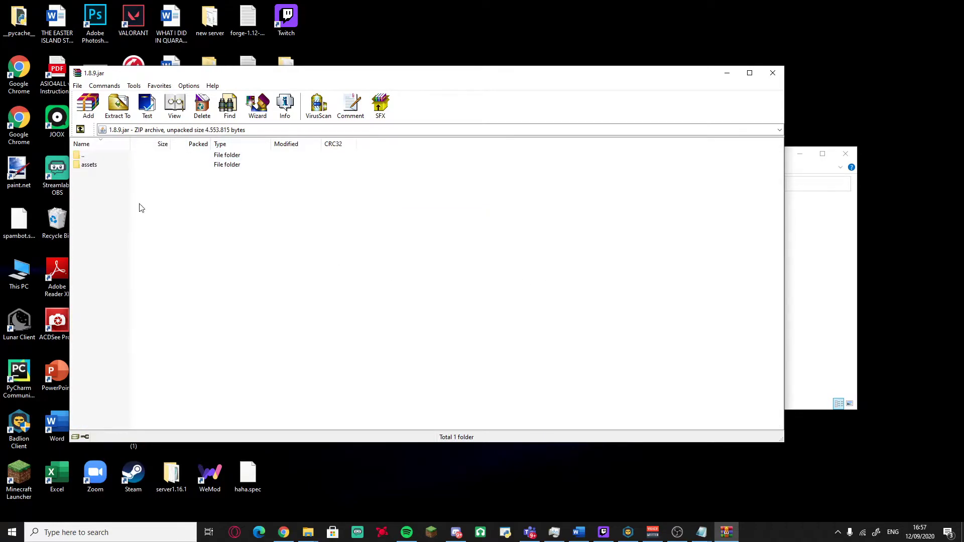
- Drag the assets folder out of WinRAR into the yt tutorial pack folder window
{"action": "left_click_drag", "start_coordinate": [587, 76], "coordinate": [647, 65]}
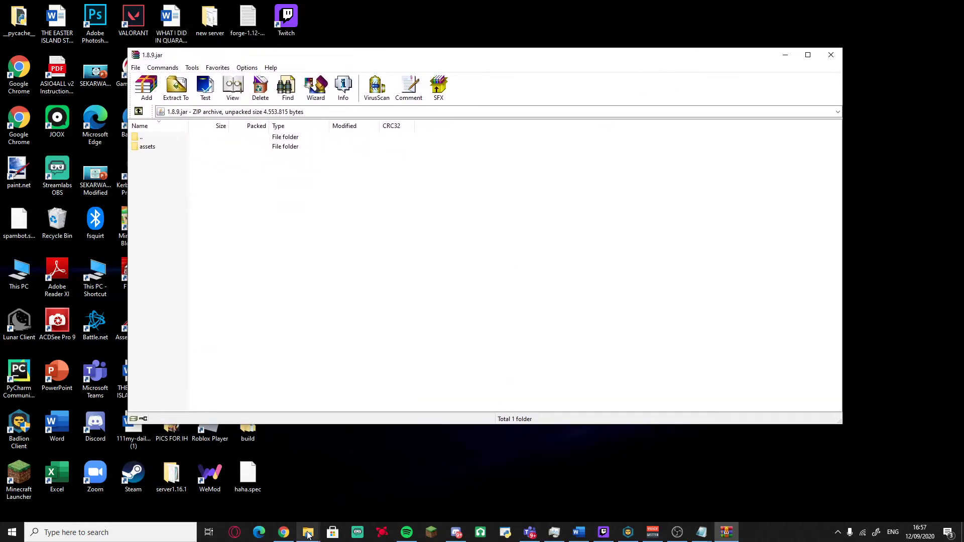
{"action": "mouse_move", "coordinate": [308, 533]}
{"action": "left_click", "coordinate": [143, 487]}
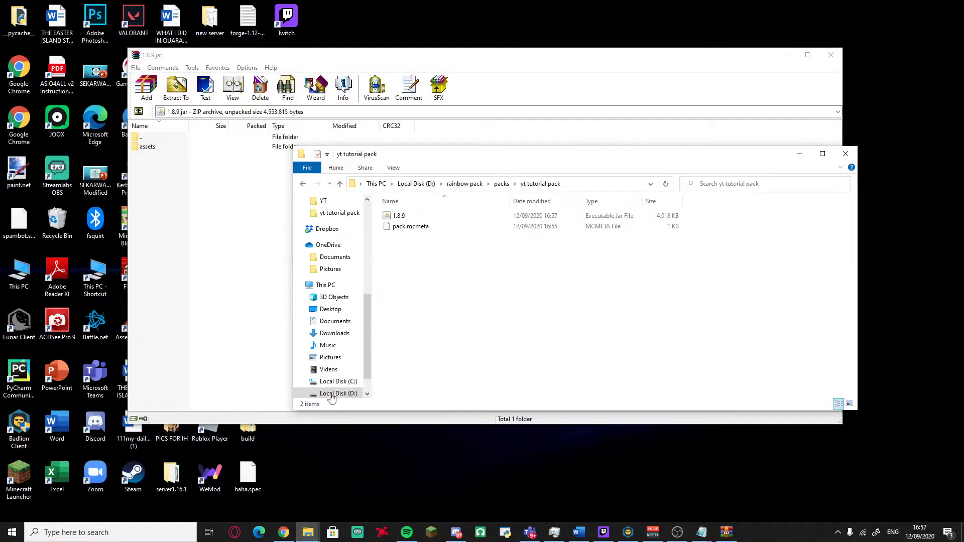
{"action": "left_click_drag", "start_coordinate": [186, 146], "coordinate": [280, 154]}
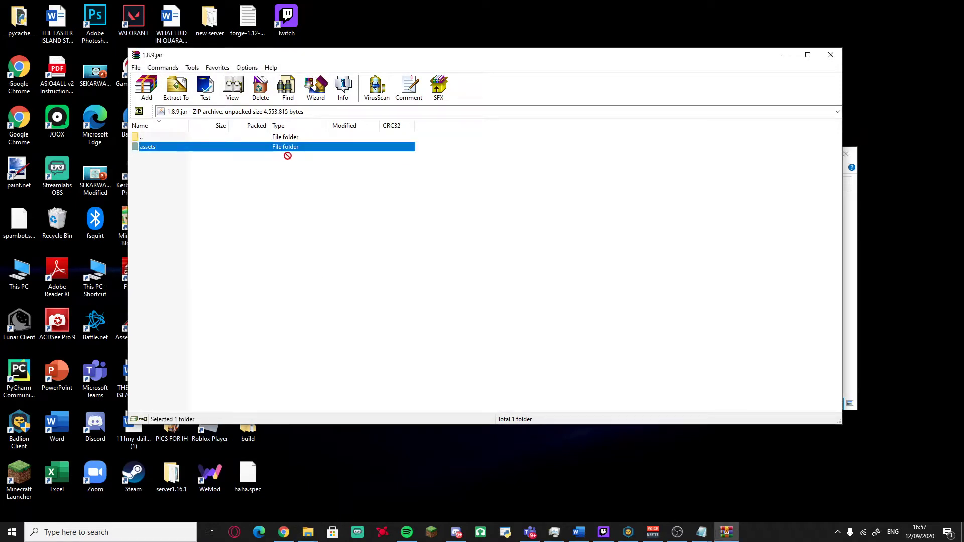
{"action": "left_click_drag", "start_coordinate": [340, 484], "coordinate": [169, 504]}
{"action": "left_click_drag", "start_coordinate": [439, 275], "coordinate": [439, 271]}
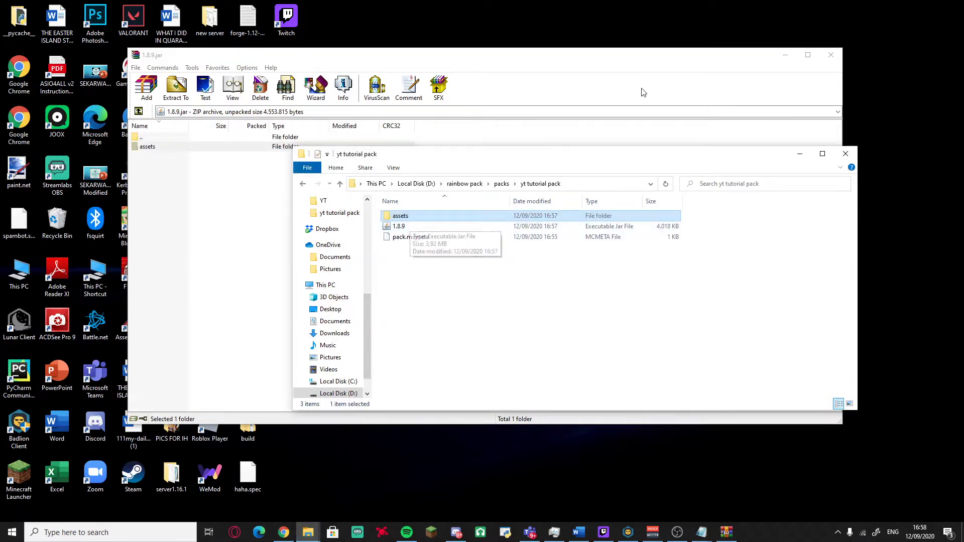
- Minimize WinRAR and delete the 1.8.9 jar from the yt tutorial pack folder
{"action": "left_click", "coordinate": [784, 55]}
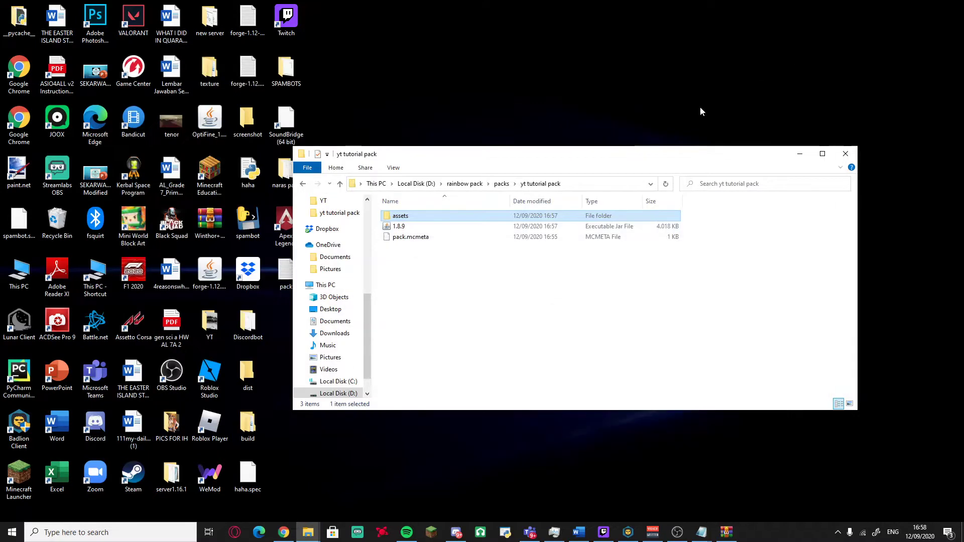
{"action": "right_click", "coordinate": [426, 236]}
{"action": "left_click", "coordinate": [512, 271]}
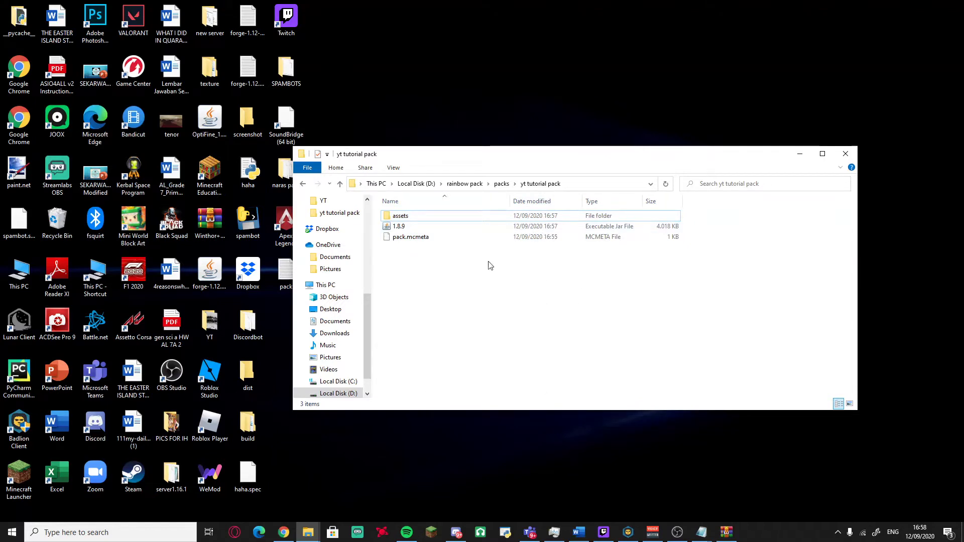
{"action": "right_click", "coordinate": [446, 227]}
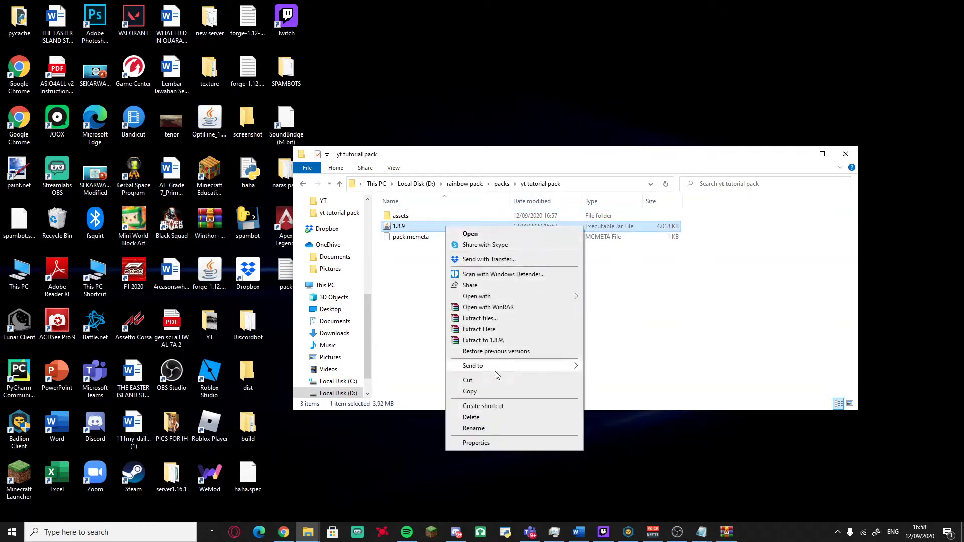
{"action": "left_click", "coordinate": [486, 418]}
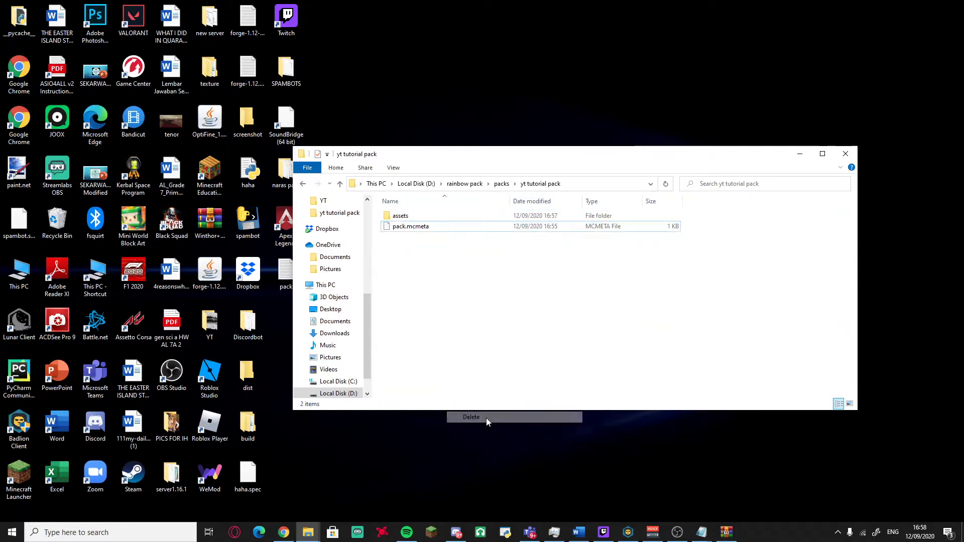
- Browse to assets › minecraft › textures › items and select diamond_sword
{"action": "double_click", "coordinate": [434, 218]}
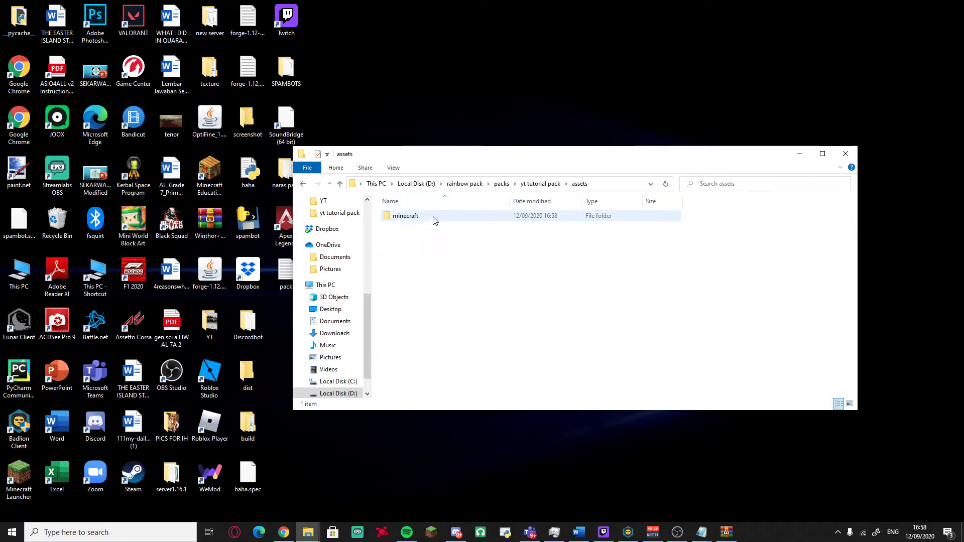
{"action": "double_click", "coordinate": [434, 219]}
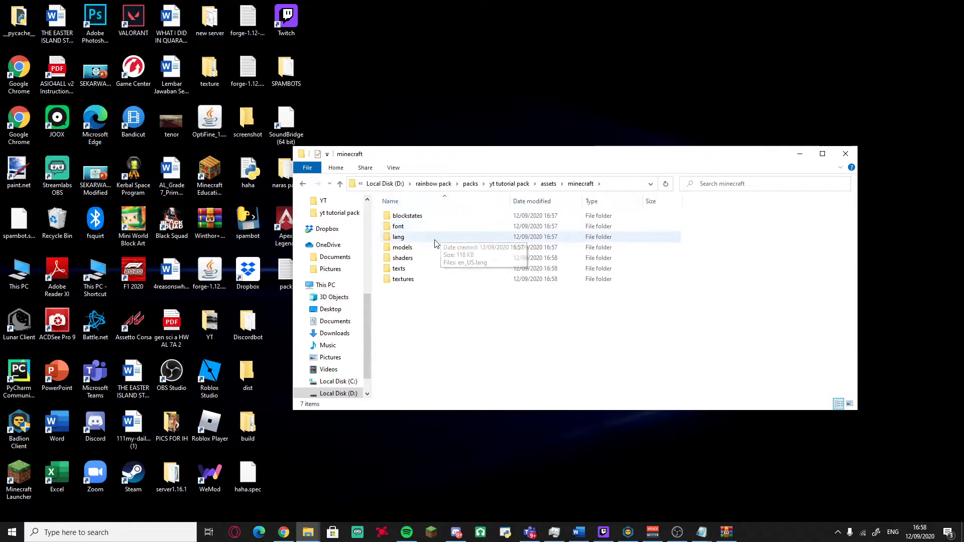
{"action": "double_click", "coordinate": [420, 282]}
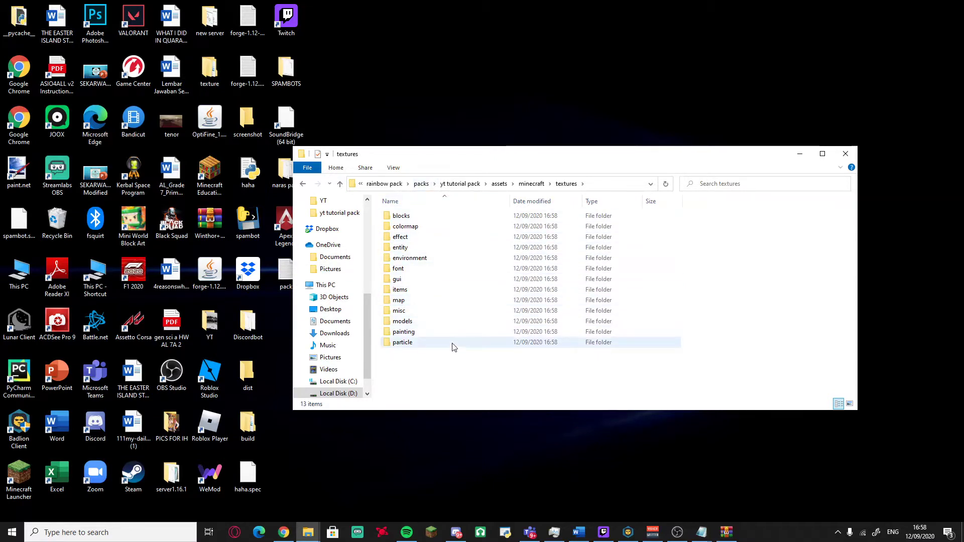
{"action": "double_click", "coordinate": [444, 291]}
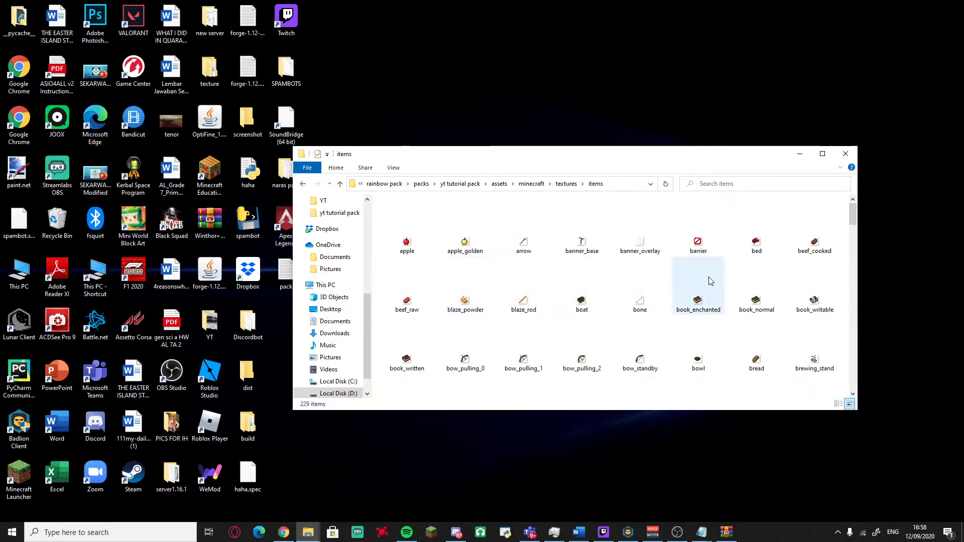
{"action": "scroll", "coordinate": [709, 276], "scroll_direction": "down", "scroll_amount": 5}
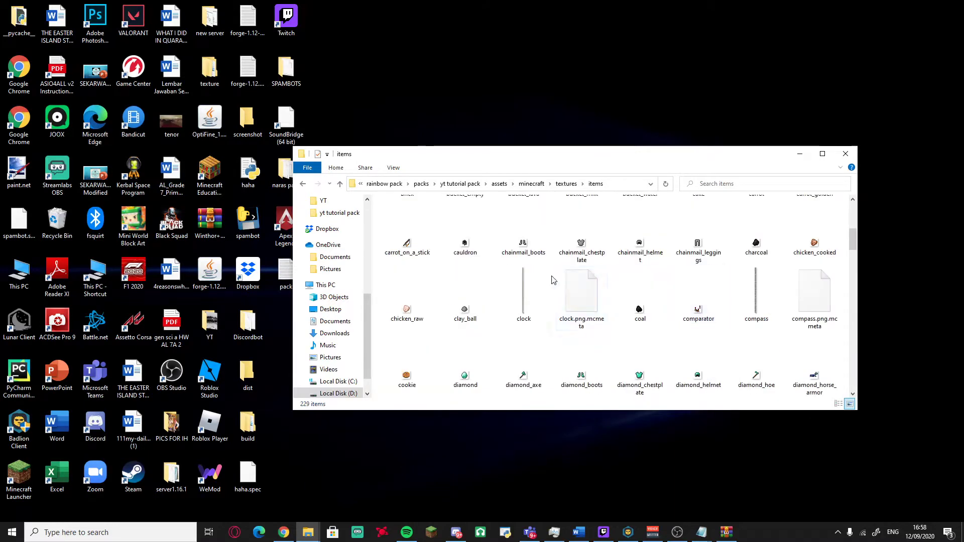
{"action": "scroll", "coordinate": [527, 291], "scroll_direction": "down", "scroll_amount": 3}
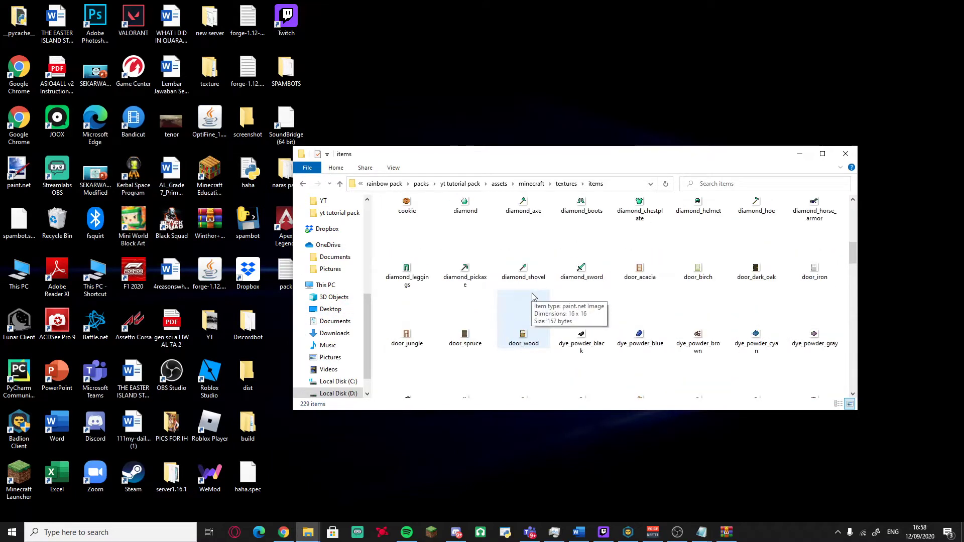
{"action": "left_click", "coordinate": [584, 271]}
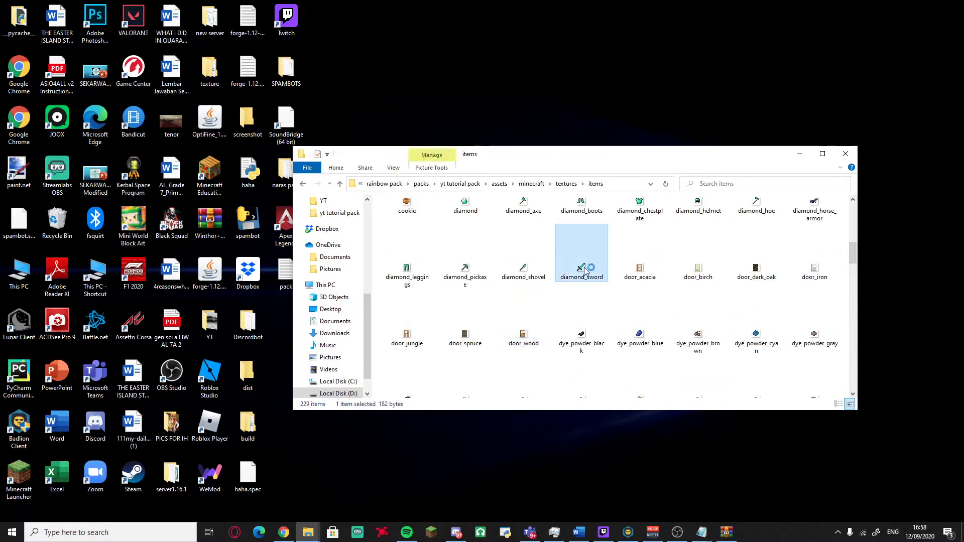
- Open diamond_sword.png in a maximized paint.net window and zoom to 4000%
{"action": "double_click", "coordinate": [585, 271]}
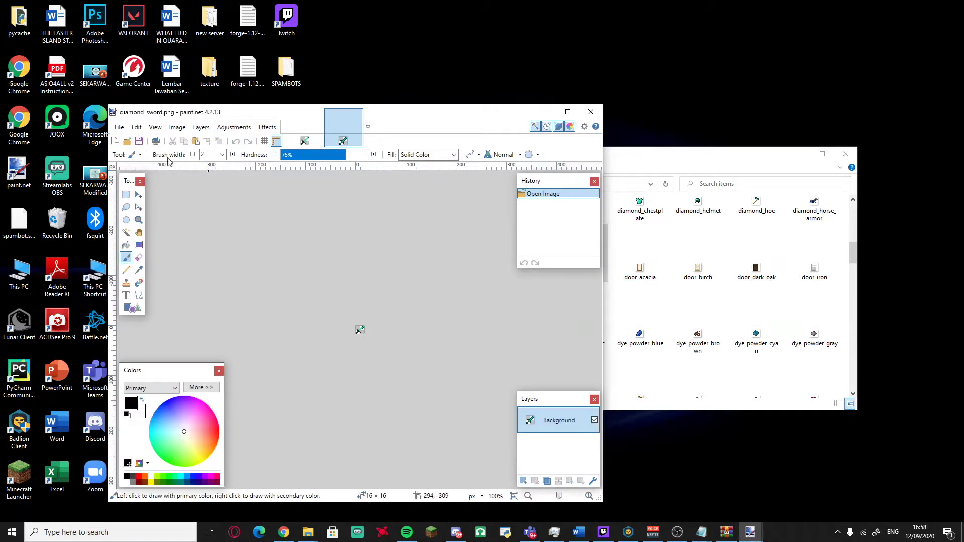
{"action": "left_click", "coordinate": [568, 113]}
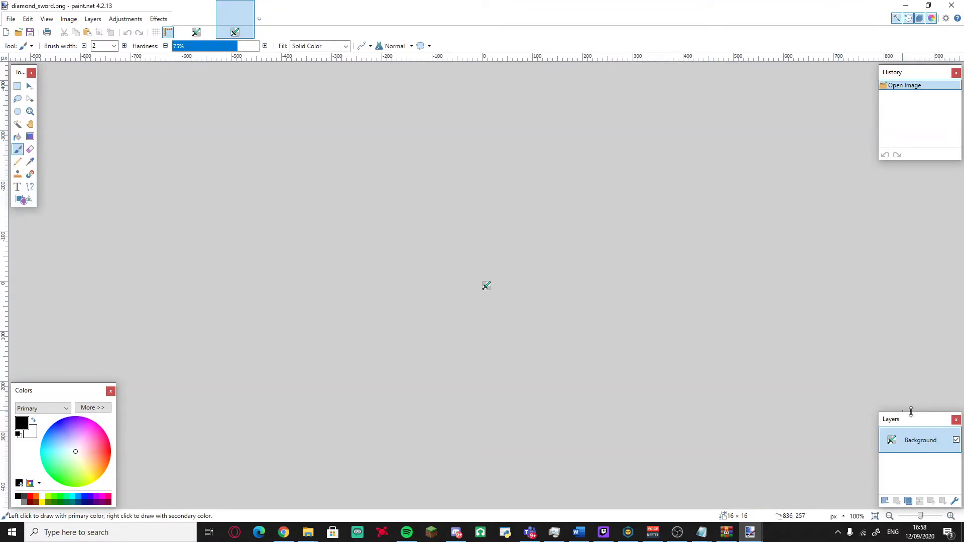
{"action": "left_click", "coordinate": [950, 516]}
{"action": "left_click", "coordinate": [950, 516]}
{"action": "left_click", "coordinate": [950, 517]}
{"action": "left_click", "coordinate": [950, 516]}
{"action": "left_click", "coordinate": [949, 517]}
{"action": "left_click", "coordinate": [948, 517]}
{"action": "left_click", "coordinate": [949, 517]}
{"action": "left_click", "coordinate": [948, 517]}
{"action": "left_click", "coordinate": [949, 517]}
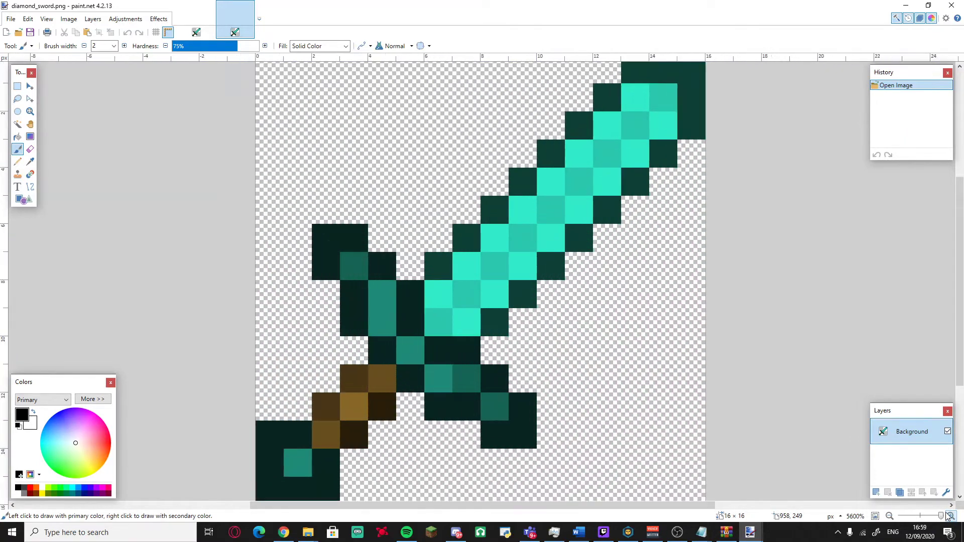
{"action": "left_click", "coordinate": [889, 517]}
{"action": "left_click", "coordinate": [889, 517]}
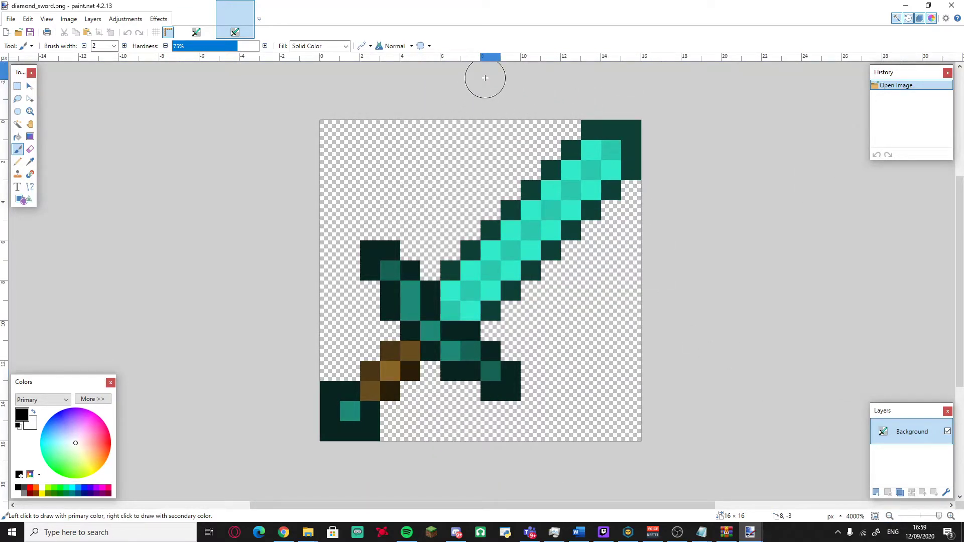
- Set antialiasing to Disabled
{"action": "left_click", "coordinate": [367, 47]}
{"action": "left_click", "coordinate": [400, 71]}
{"action": "left_click", "coordinate": [369, 47]}
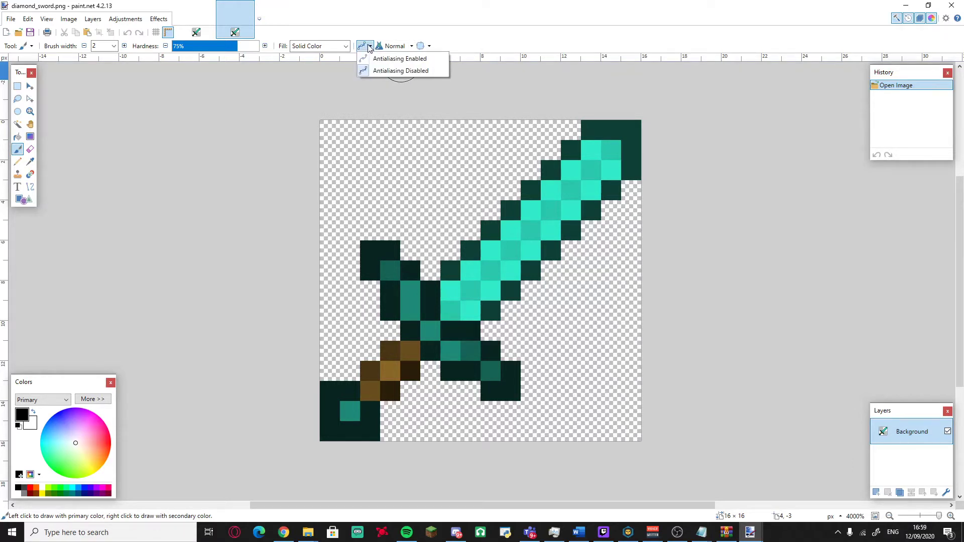
- Keep antialiasing disabled in the toolbar
{"action": "left_click", "coordinate": [378, 71]}
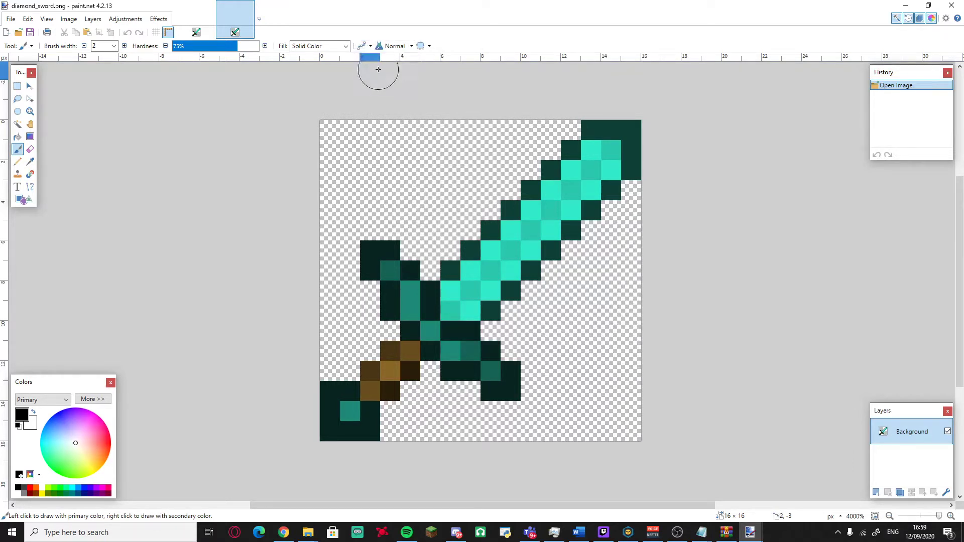
{"action": "left_click", "coordinate": [369, 46]}
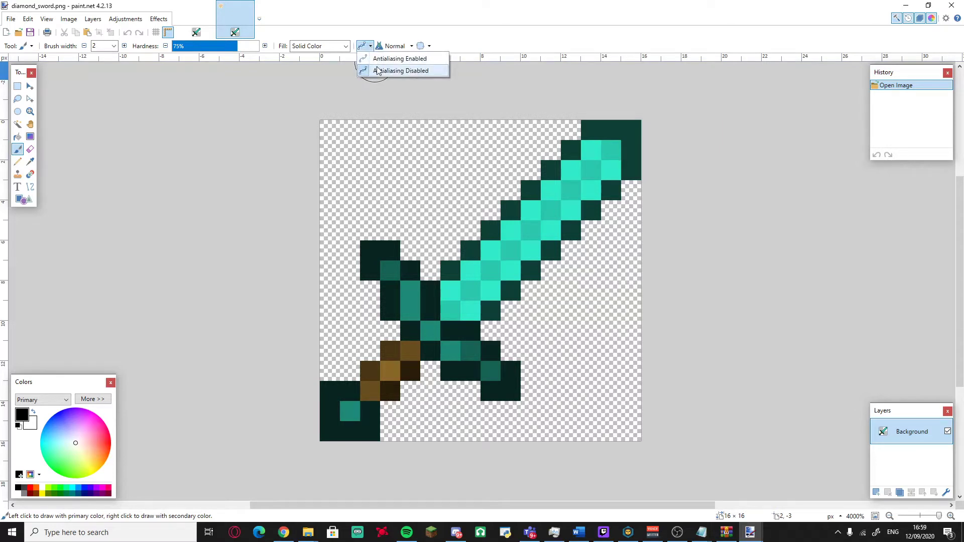
{"action": "left_click", "coordinate": [378, 71]}
{"action": "left_click", "coordinate": [369, 47]}
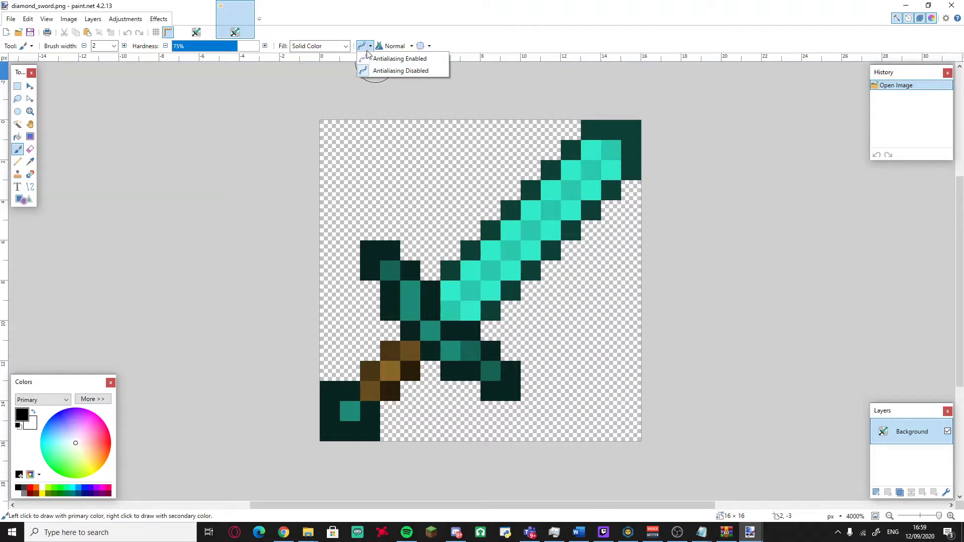
{"action": "left_click", "coordinate": [370, 47]}
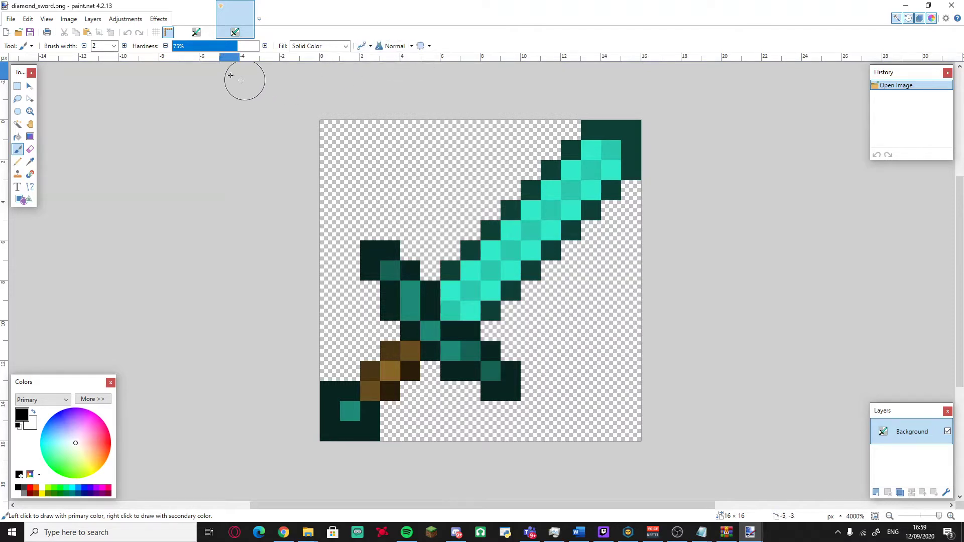
- Set the brush width to 1 pixel and switch to the Eraser
{"action": "left_click", "coordinate": [114, 46]}
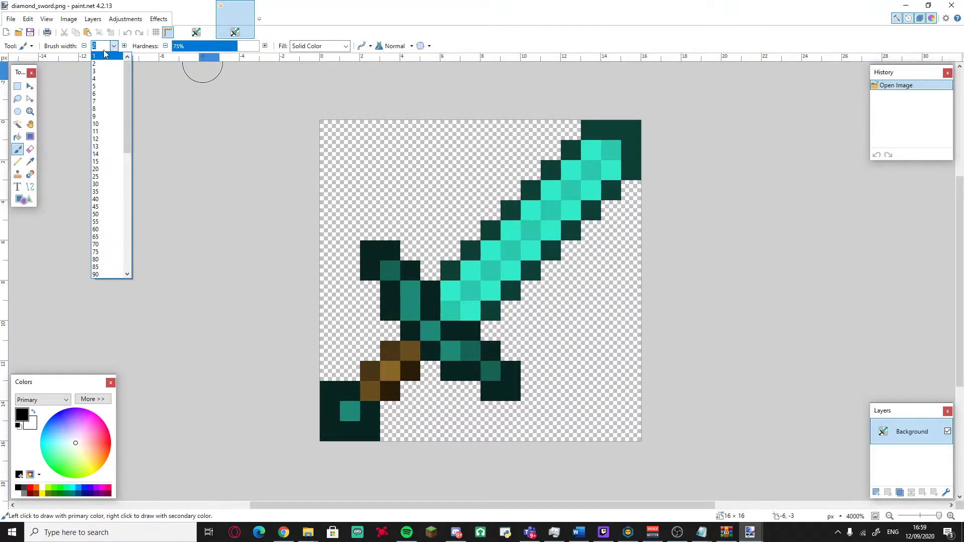
{"action": "left_click", "coordinate": [96, 56]}
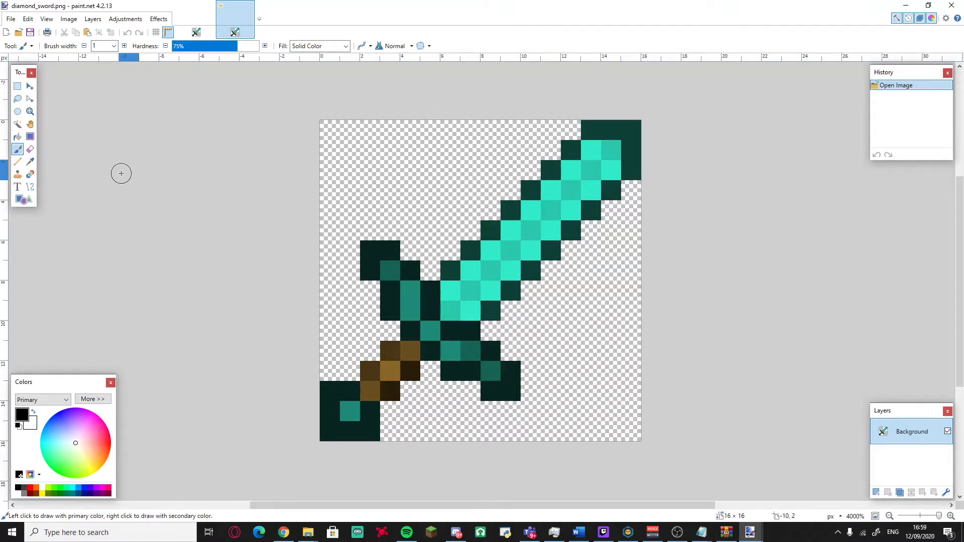
{"action": "key", "text": "e"}
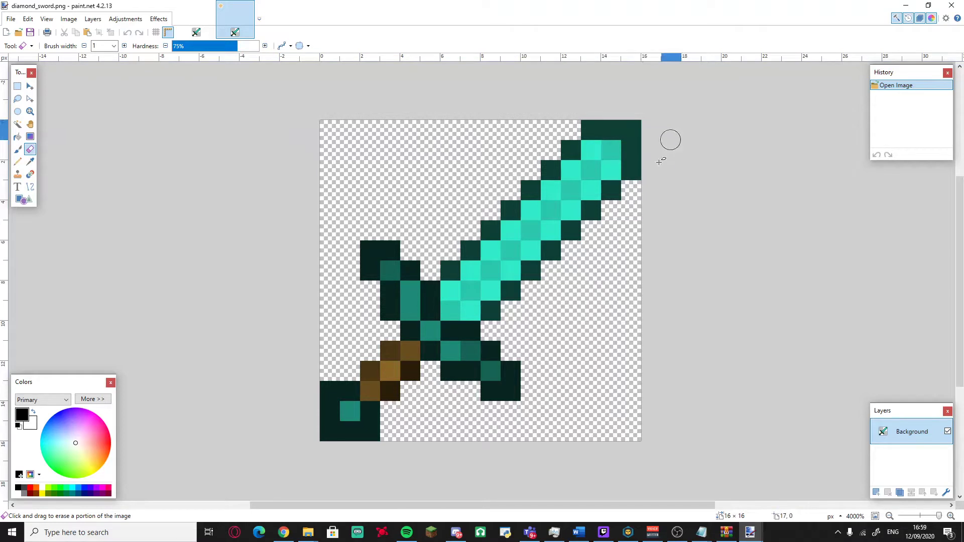
- Erase the dark outline pixels at the blade's top-right corner with the 1-pixel Eraser
{"action": "key", "text": "b"}
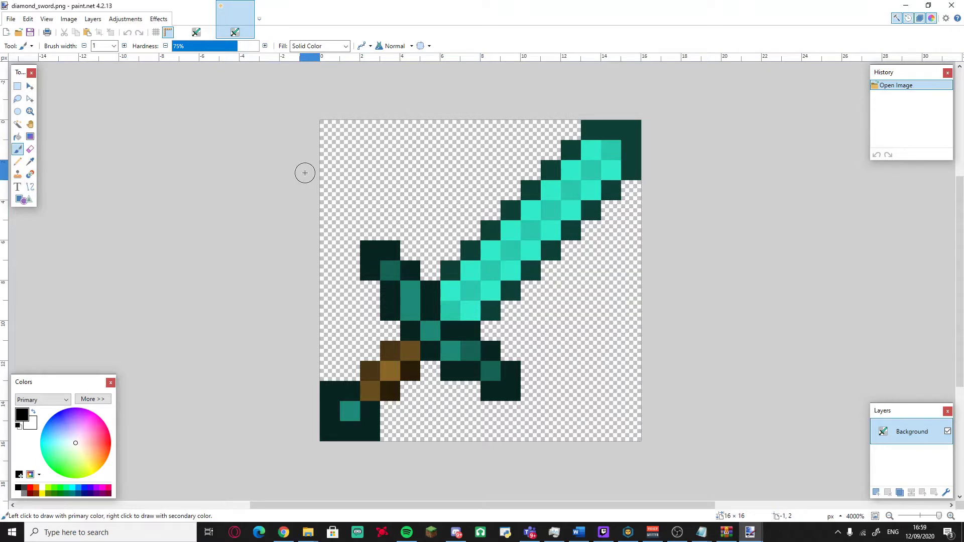
{"action": "key", "text": "e"}
{"action": "key", "text": "b"}
{"action": "key", "text": "e"}
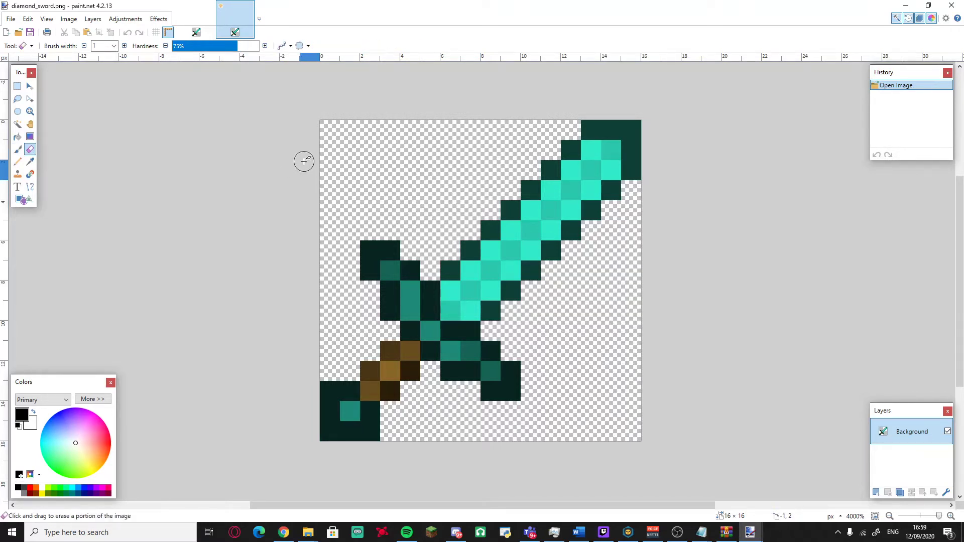
{"action": "left_click", "coordinate": [590, 128]}
{"action": "left_click", "coordinate": [612, 126]}
{"action": "left_click_drag", "start_coordinate": [631, 126], "coordinate": [634, 151]}
{"action": "left_click", "coordinate": [631, 167]}
{"action": "left_click", "coordinate": [611, 149]}
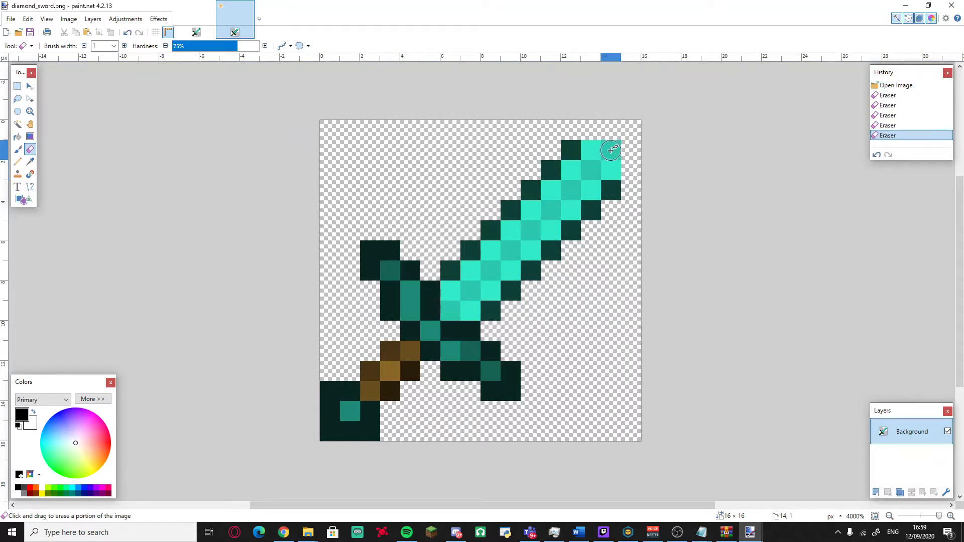
{"action": "left_click", "coordinate": [591, 148]}
- Clear the remaining cyan and outline pixels along the blade tip
{"action": "left_click", "coordinate": [611, 171]}
{"action": "left_click", "coordinate": [574, 152]}
{"action": "left_click", "coordinate": [612, 190]}
{"action": "left_click", "coordinate": [590, 167]}
{"action": "left_click", "coordinate": [571, 170]}
{"action": "left_click", "coordinate": [591, 210]}
{"action": "left_click", "coordinate": [551, 169]}
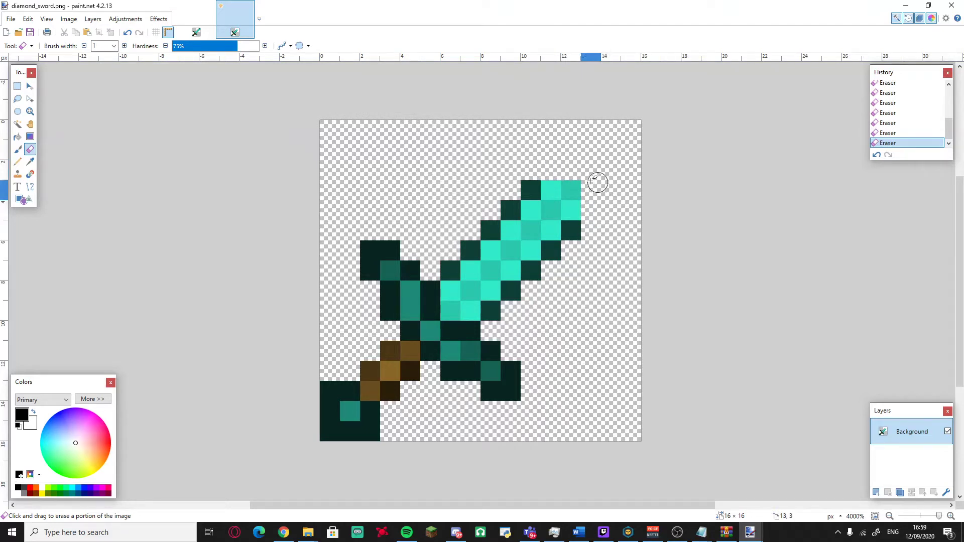
{"action": "left_click", "coordinate": [551, 190]}
{"action": "left_click", "coordinate": [571, 190]}
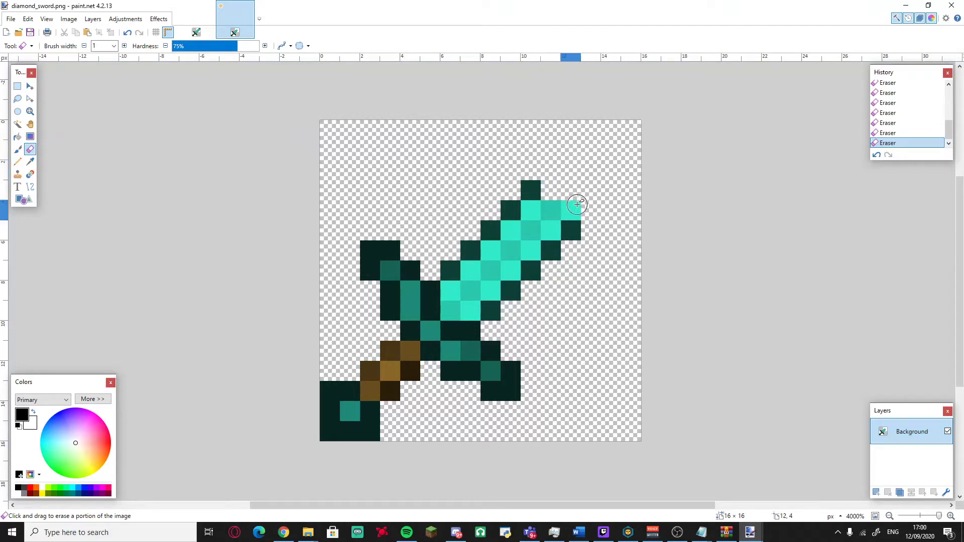
{"action": "left_click", "coordinate": [576, 204]}
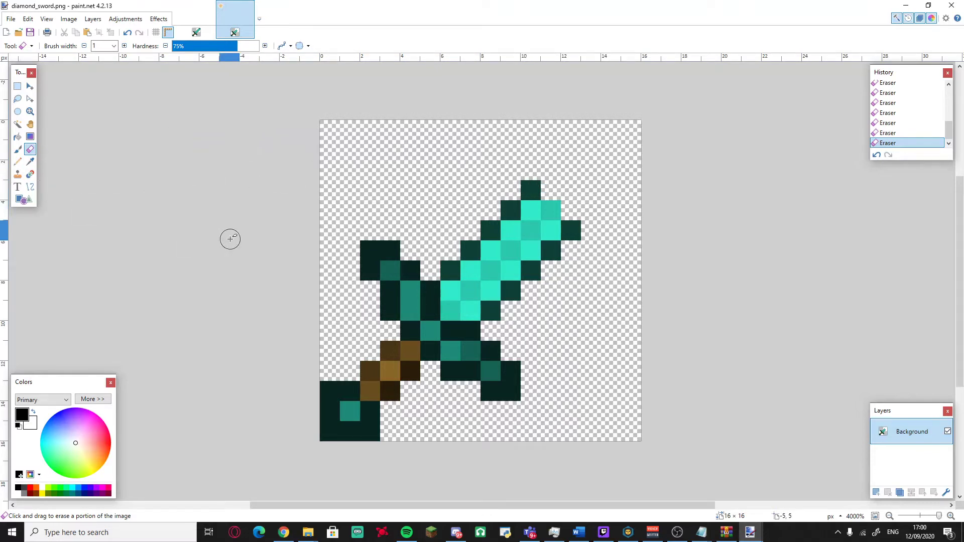
{"action": "key", "text": "b"}
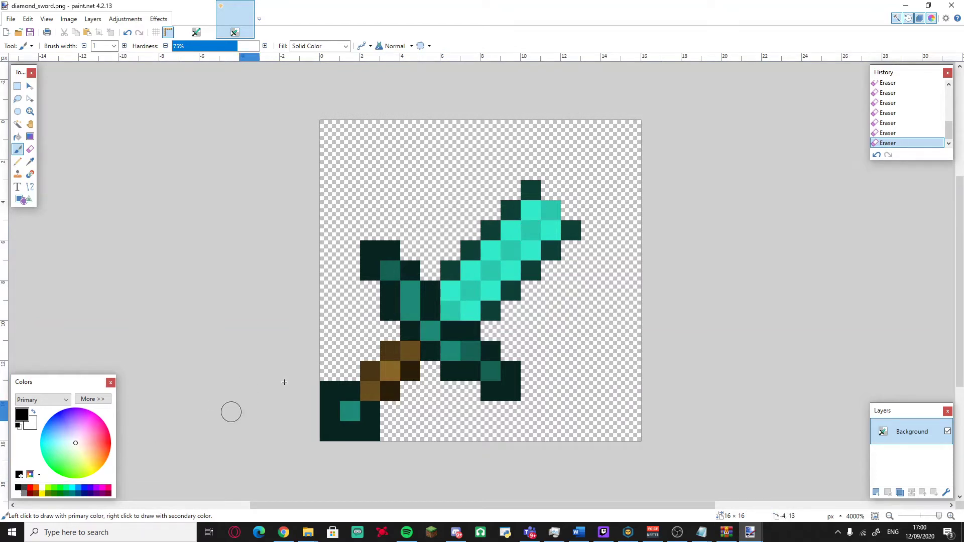
- Paint a black outline around the shortened blade tip and along its top edge
{"action": "left_click", "coordinate": [551, 191]}
{"action": "left_click", "coordinate": [570, 190]}
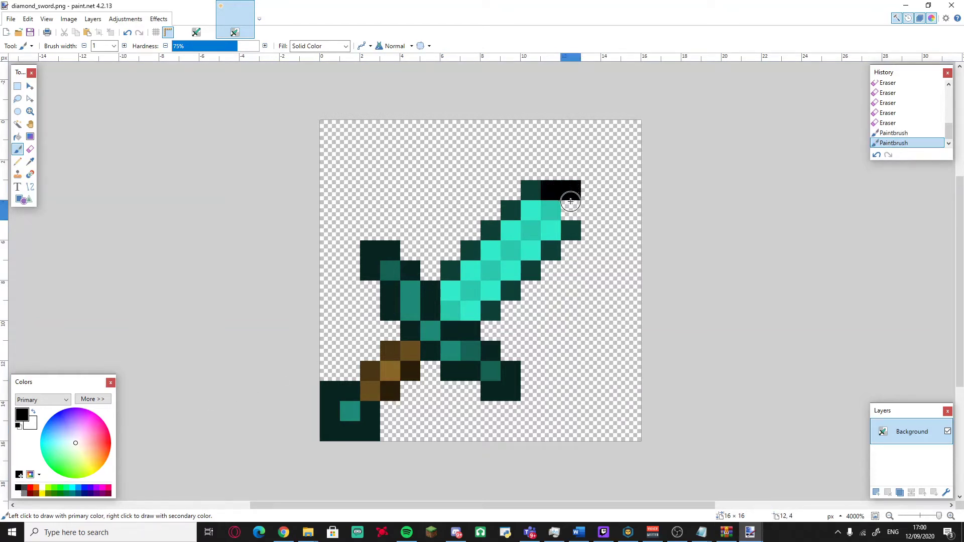
{"action": "left_click", "coordinate": [571, 210]}
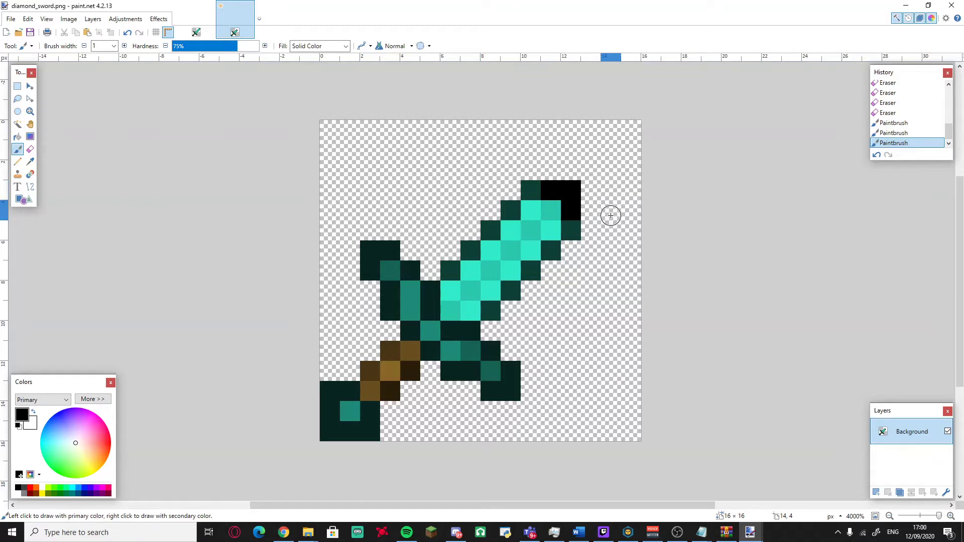
{"action": "left_click", "coordinate": [531, 191]}
{"action": "left_click", "coordinate": [508, 214]}
{"action": "left_click", "coordinate": [495, 223]}
{"action": "left_click", "coordinate": [469, 249]}
{"action": "left_click", "coordinate": [450, 250]}
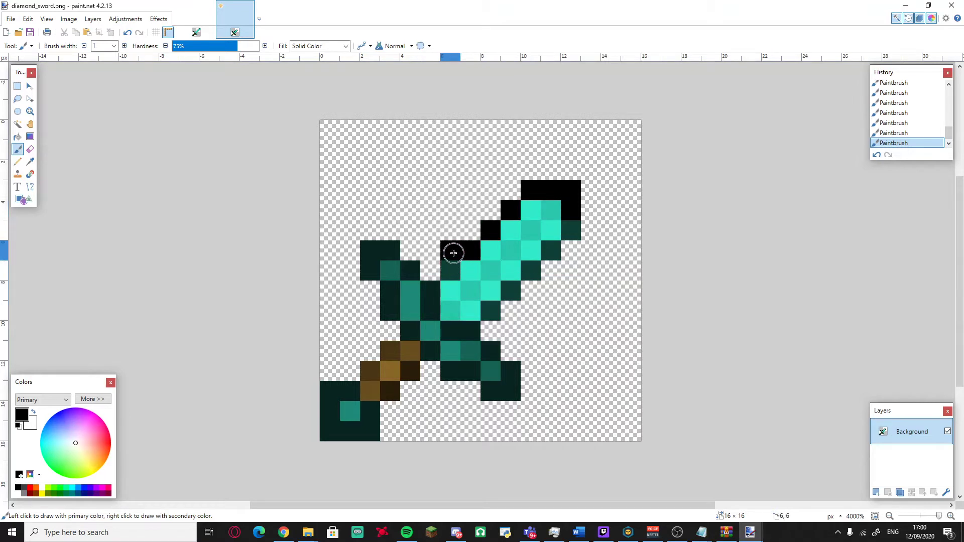
{"action": "key", "text": "e"}
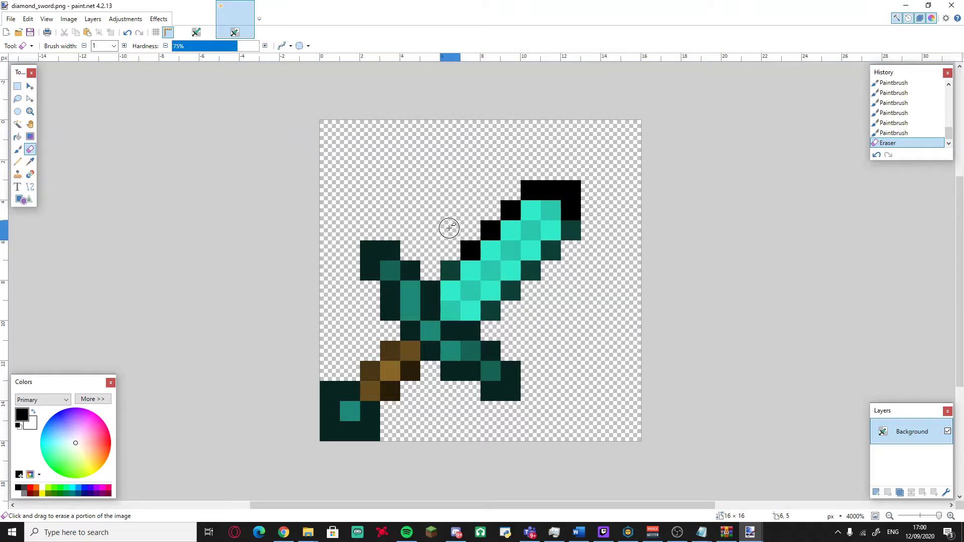
{"action": "key", "text": "b"}
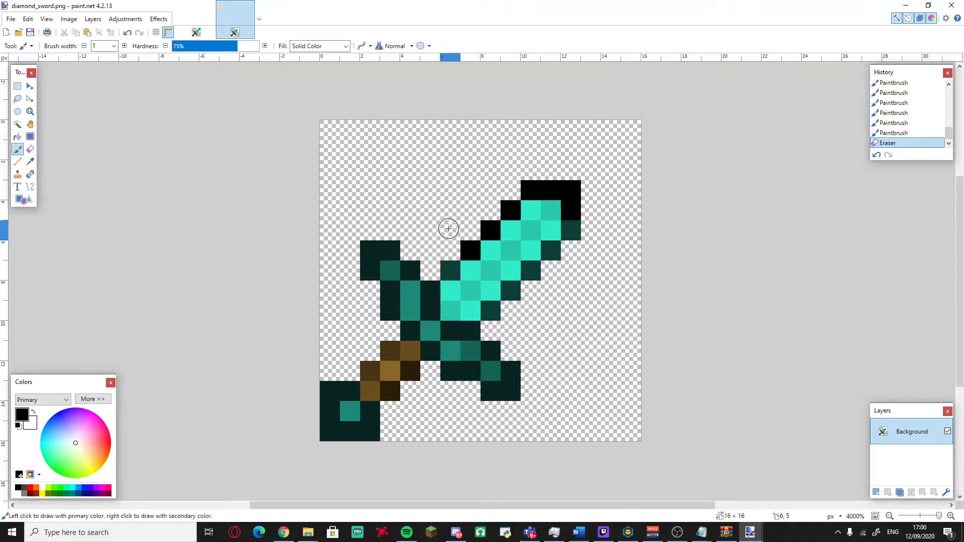
- Extend the black outline down the blade's lower edge to where it meets the guard
{"action": "left_click", "coordinate": [448, 269]}
{"action": "left_click", "coordinate": [570, 230]}
{"action": "left_click", "coordinate": [554, 248]}
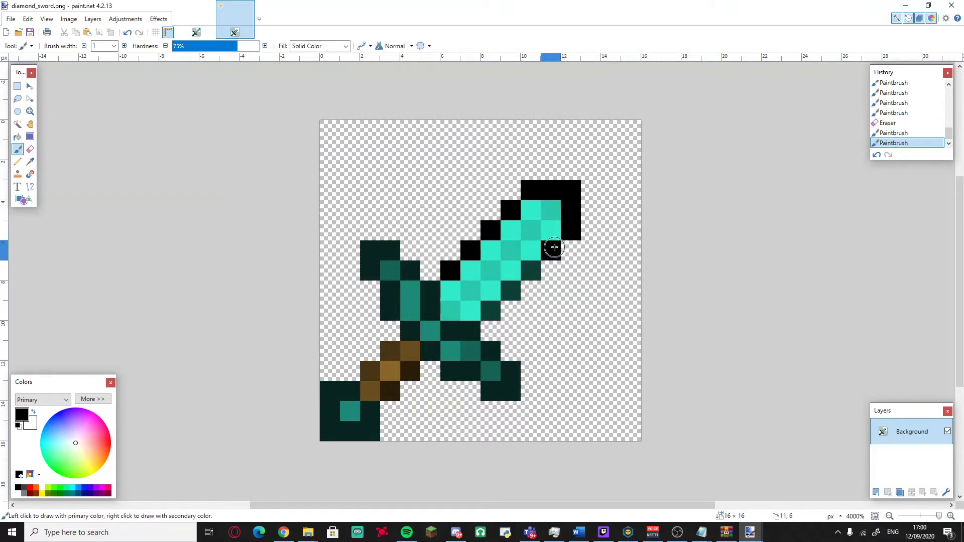
{"action": "left_click", "coordinate": [528, 267]}
{"action": "left_click", "coordinate": [509, 291]}
{"action": "left_click", "coordinate": [496, 307]}
{"action": "left_click", "coordinate": [463, 325]}
{"action": "left_click", "coordinate": [451, 329]}
{"action": "left_click", "coordinate": [436, 293]}
{"action": "left_click", "coordinate": [432, 308]}
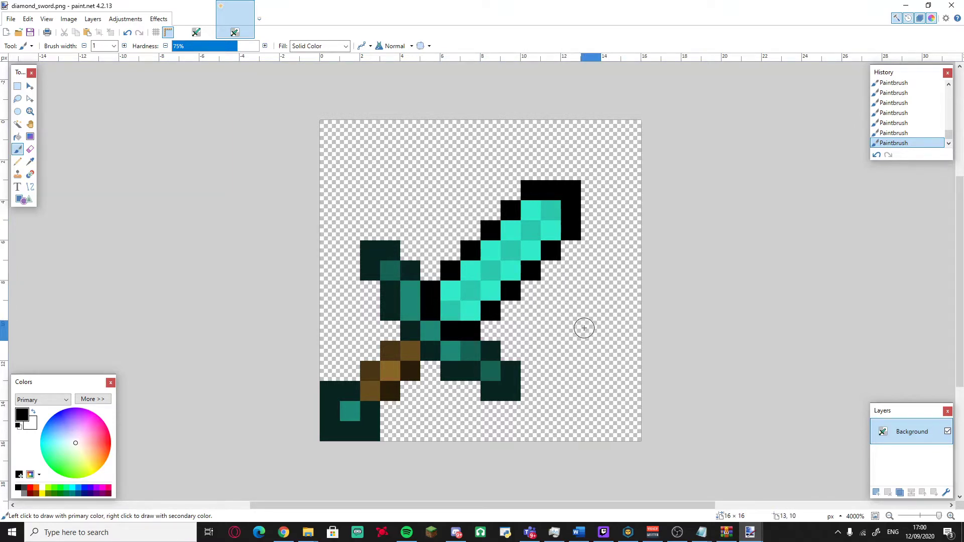
- Outline the left guard's outer end and the lower guard's end and bottom edge in black
{"action": "left_click", "coordinate": [528, 391]}
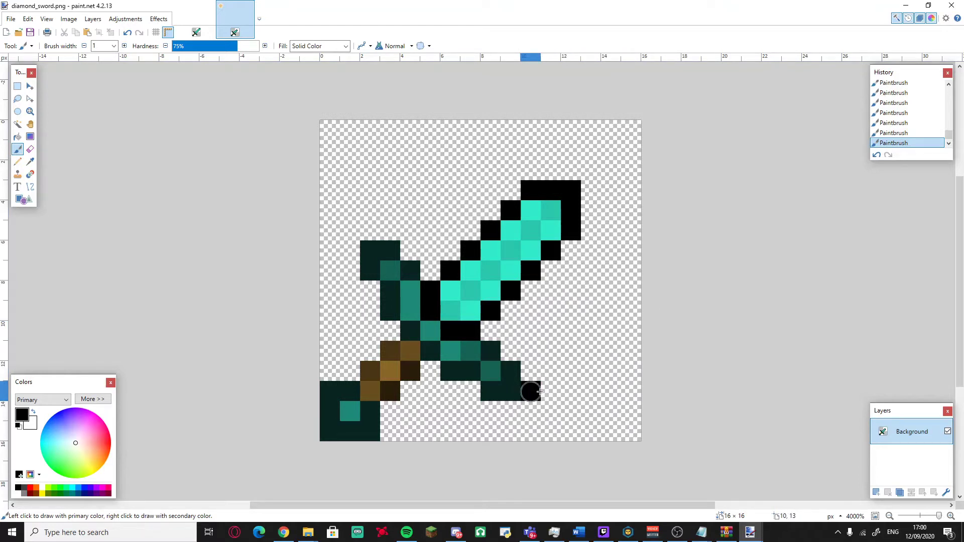
{"action": "left_click", "coordinate": [368, 219]}
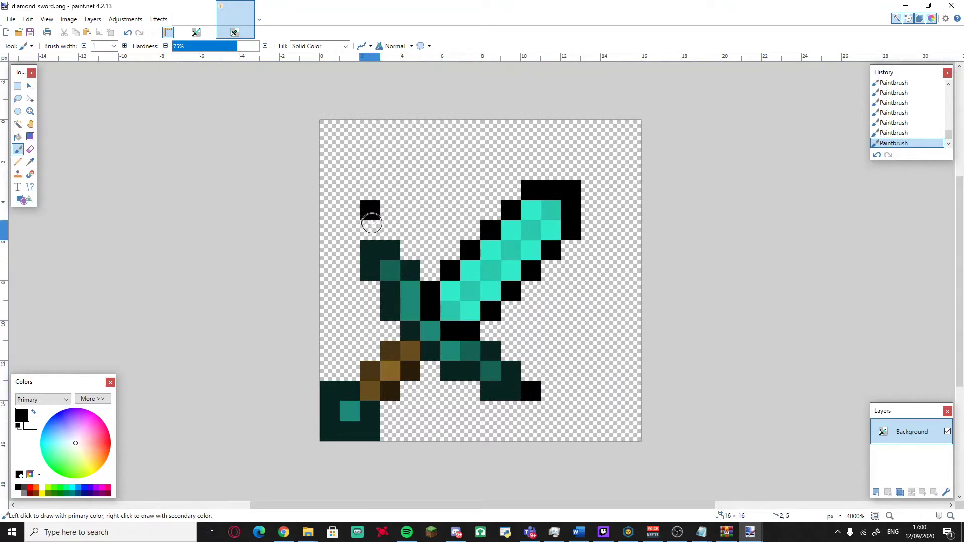
{"action": "key", "text": "e"}
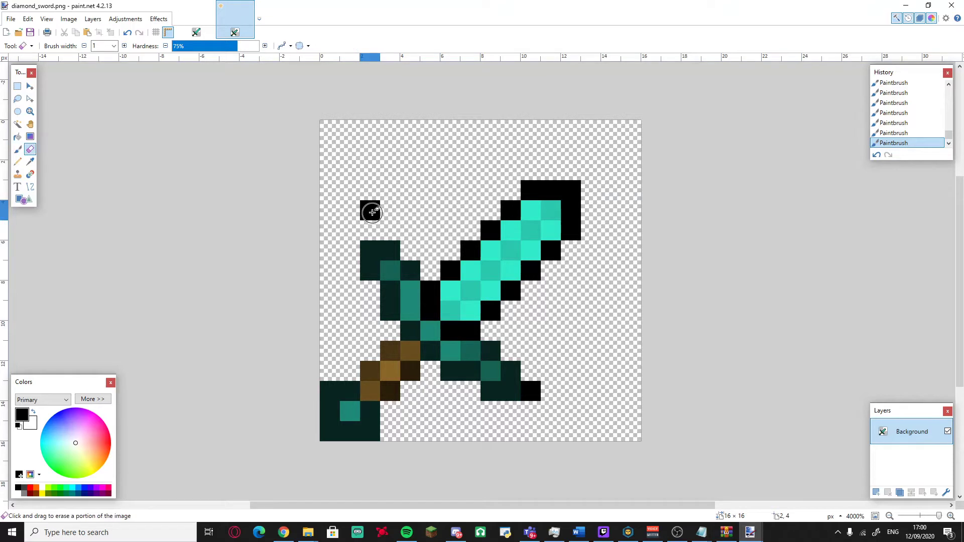
{"action": "key", "text": "b"}
{"action": "left_click", "coordinate": [370, 230]}
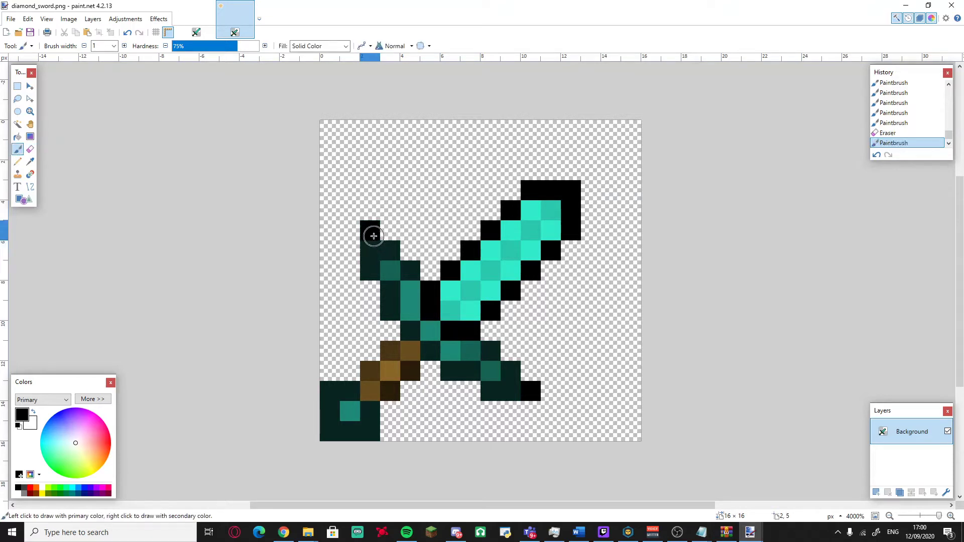
{"action": "left_click_drag", "start_coordinate": [370, 245], "coordinate": [370, 271]}
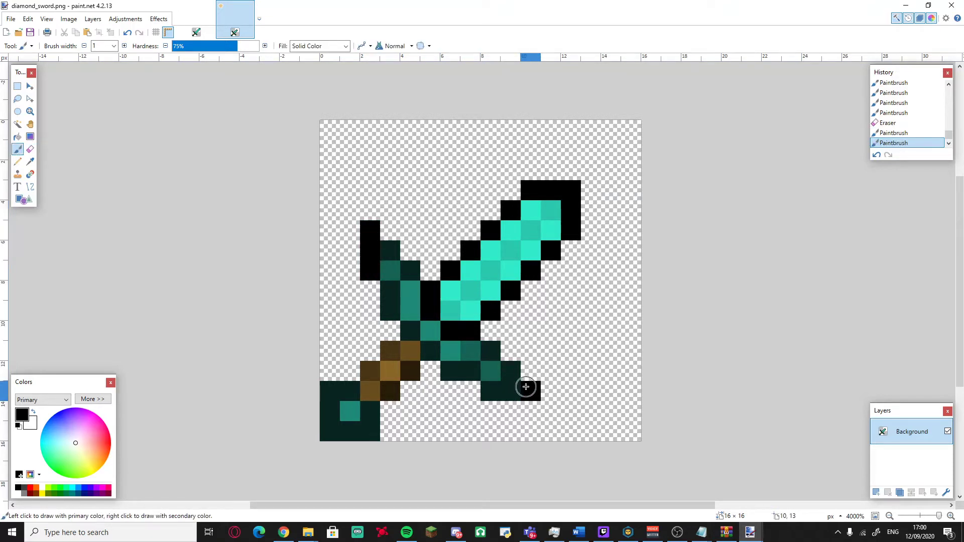
{"action": "mouse_move", "coordinate": [513, 389]}
{"action": "left_mouse_down"}
{"action": "mouse_move", "coordinate": [492, 393]}
{"action": "mouse_move", "coordinate": [510, 372]}
{"action": "left_mouse_up"}
{"action": "left_click", "coordinate": [490, 351]}
{"action": "left_click", "coordinate": [492, 385]}
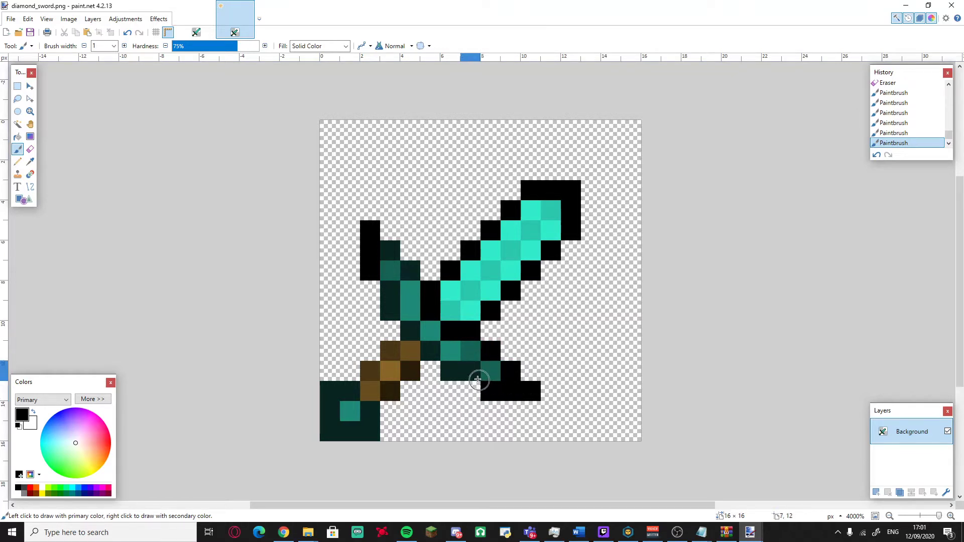
{"action": "left_click_drag", "start_coordinate": [462, 372], "coordinate": [446, 370]}
- Outline the grip, the left guard's inner edge and the pommel around its teal centre in black
{"action": "left_click", "coordinate": [431, 349]}
{"action": "left_click", "coordinate": [410, 330]}
{"action": "left_click_drag", "start_coordinate": [390, 290], "coordinate": [389, 313]}
{"action": "left_click", "coordinate": [409, 270]}
{"action": "left_click", "coordinate": [389, 251]}
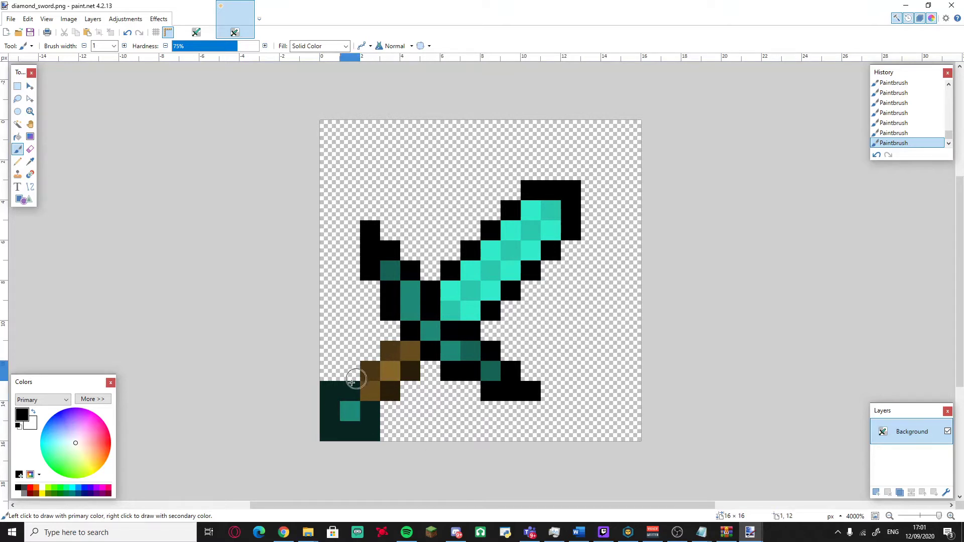
{"action": "mouse_move", "coordinate": [353, 393]}
{"action": "left_mouse_down"}
{"action": "mouse_move", "coordinate": [327, 394]}
{"action": "mouse_move", "coordinate": [337, 427]}
{"action": "mouse_move", "coordinate": [368, 437]}
{"action": "mouse_move", "coordinate": [370, 413]}
{"action": "left_mouse_up"}
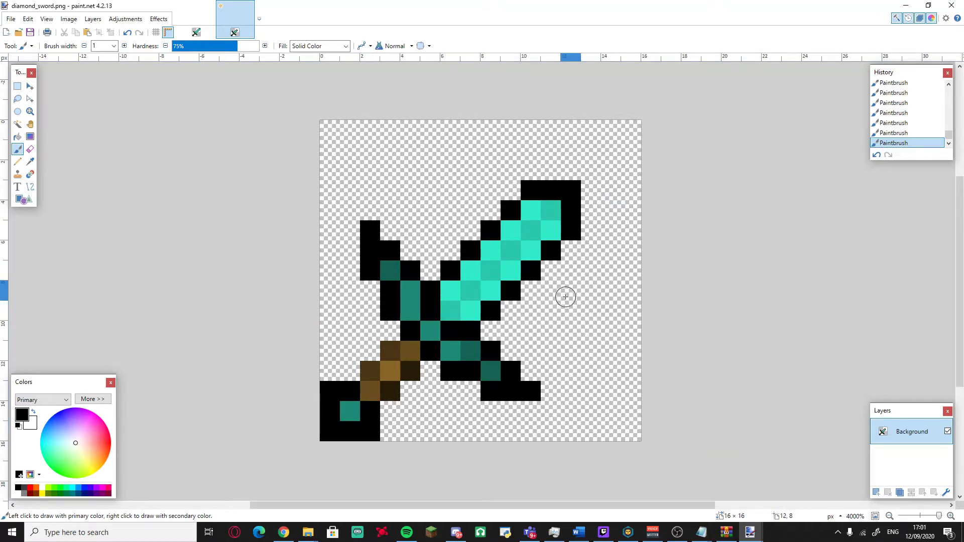
- Erase black pixels at the blade's top-right, then repaint black pixels below its end
{"action": "key", "text": "e"}
{"action": "left_click", "coordinate": [573, 187]}
{"action": "key", "text": "b"}
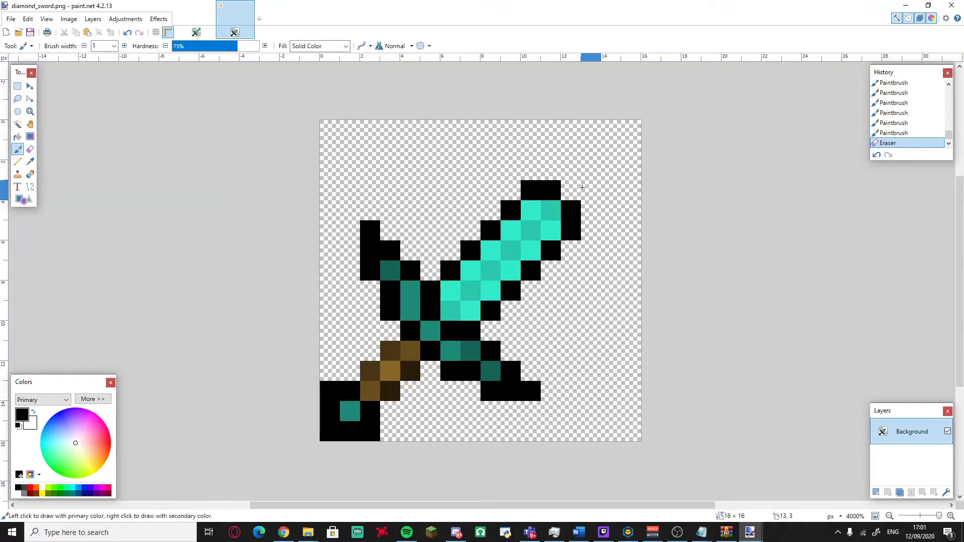
{"action": "key", "text": "e"}
{"action": "left_click", "coordinate": [571, 211]}
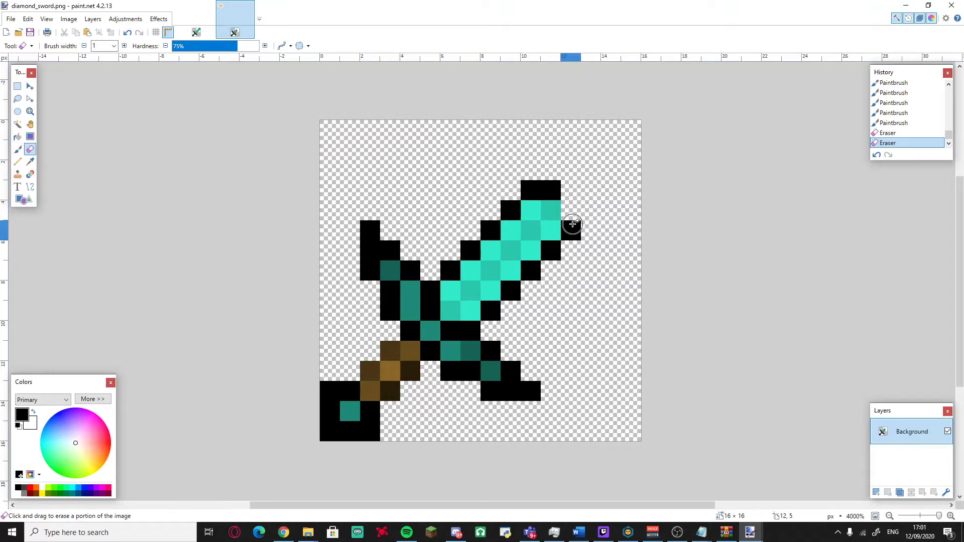
{"action": "key", "text": "b"}
{"action": "left_click", "coordinate": [576, 196]}
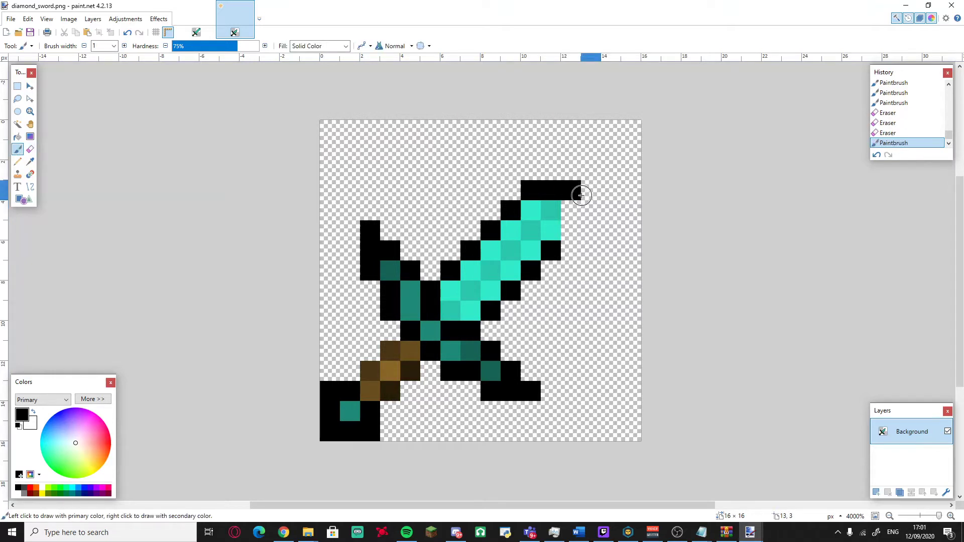
{"action": "left_click", "coordinate": [588, 191]}
{"action": "left_click", "coordinate": [572, 209]}
{"action": "left_click", "coordinate": [572, 228]}
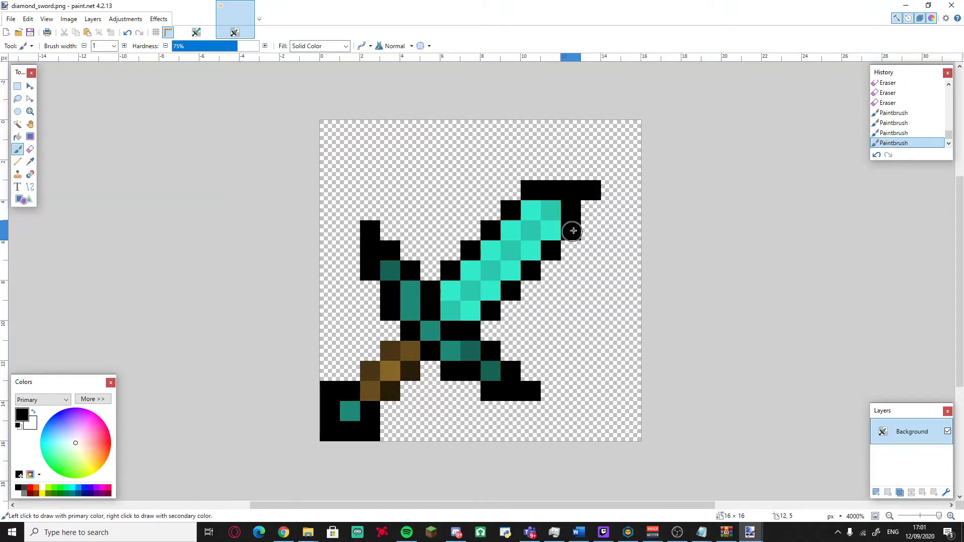
- Erase the black pixels at the top-right and right of the blade tip again
{"action": "key", "text": "e"}
{"action": "left_click", "coordinate": [593, 192]}
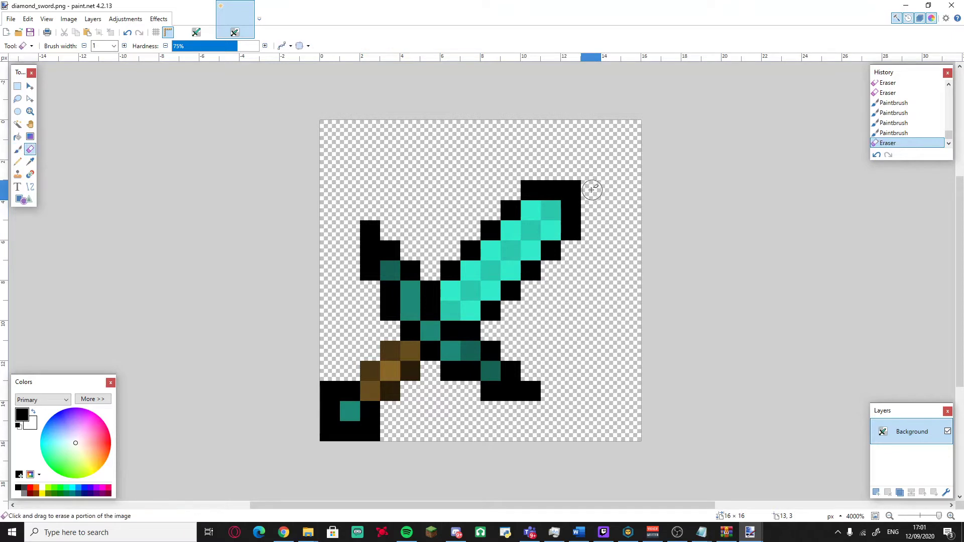
{"action": "left_click", "coordinate": [572, 210]}
{"action": "left_click", "coordinate": [572, 229]}
{"action": "key", "text": "b"}
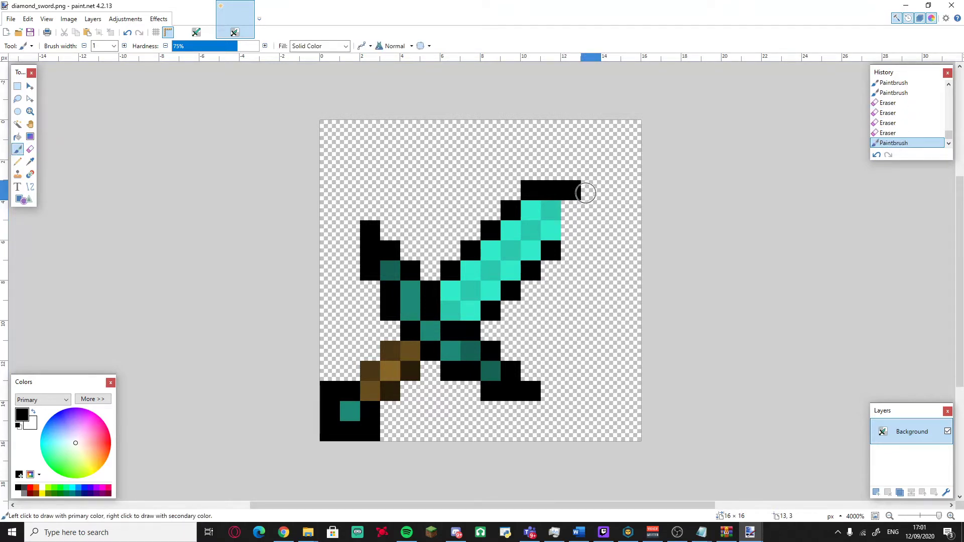
{"action": "key", "text": "e"}
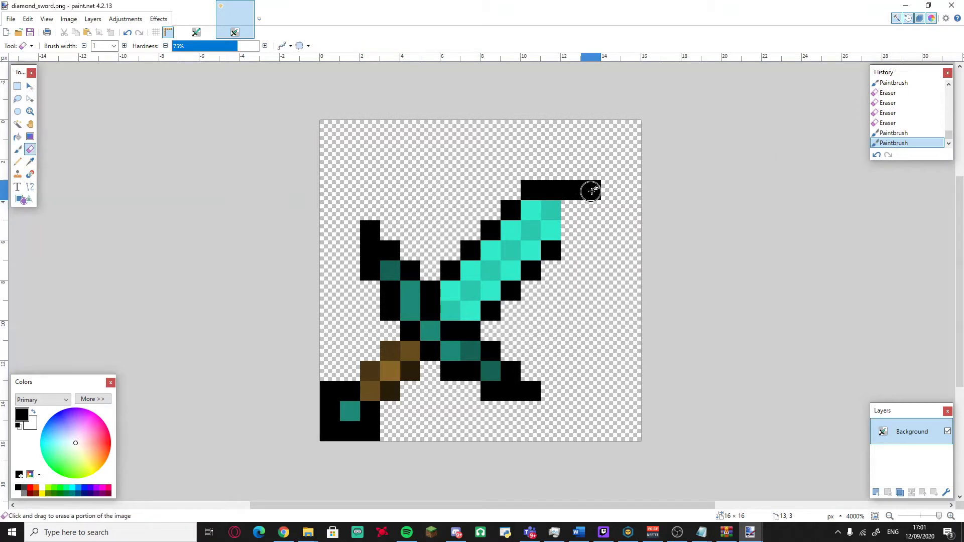
{"action": "left_click", "coordinate": [592, 191]}
{"action": "key", "text": "b"}
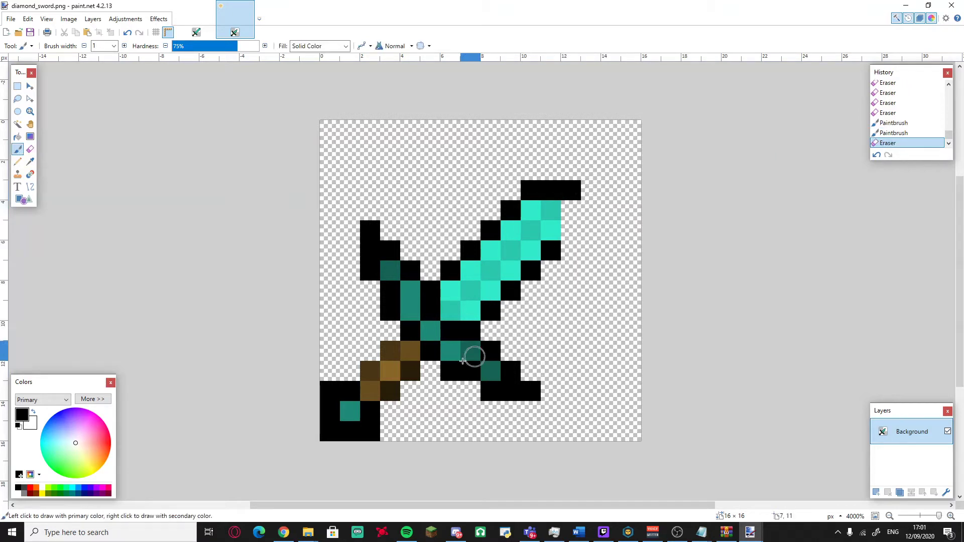
- Test a cyan pixel at the blade tip, then erase the cyan pixels there
{"action": "left_click", "coordinate": [72, 492]}
{"action": "left_click", "coordinate": [572, 230]}
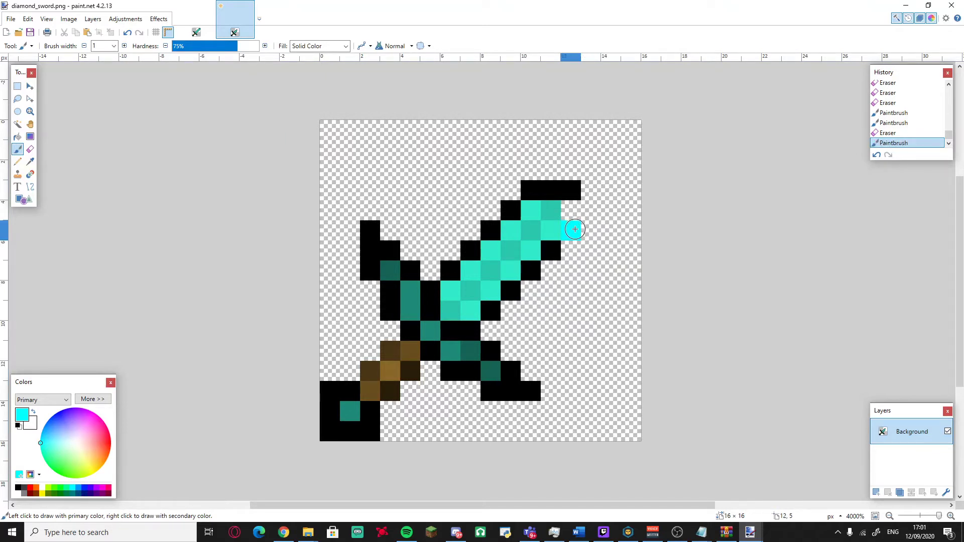
{"action": "key", "text": "e"}
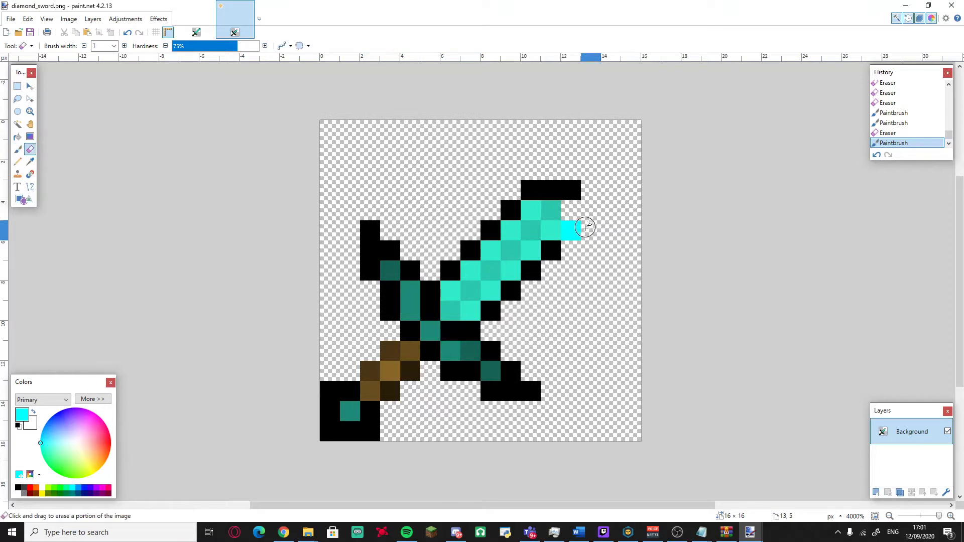
{"action": "left_click", "coordinate": [572, 228]}
{"action": "key", "text": "b"}
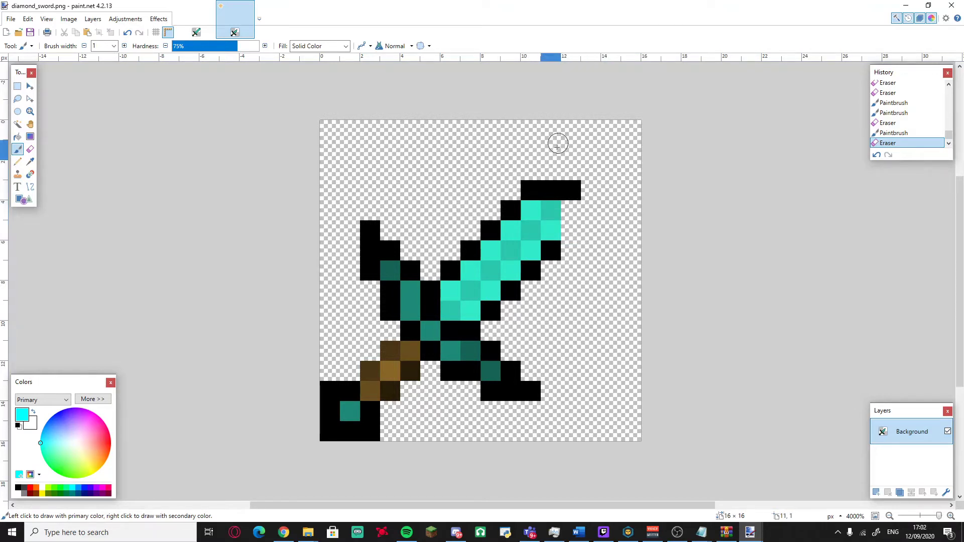
{"action": "key", "text": "e"}
{"action": "left_click", "coordinate": [571, 214]}
{"action": "key", "text": "b"}
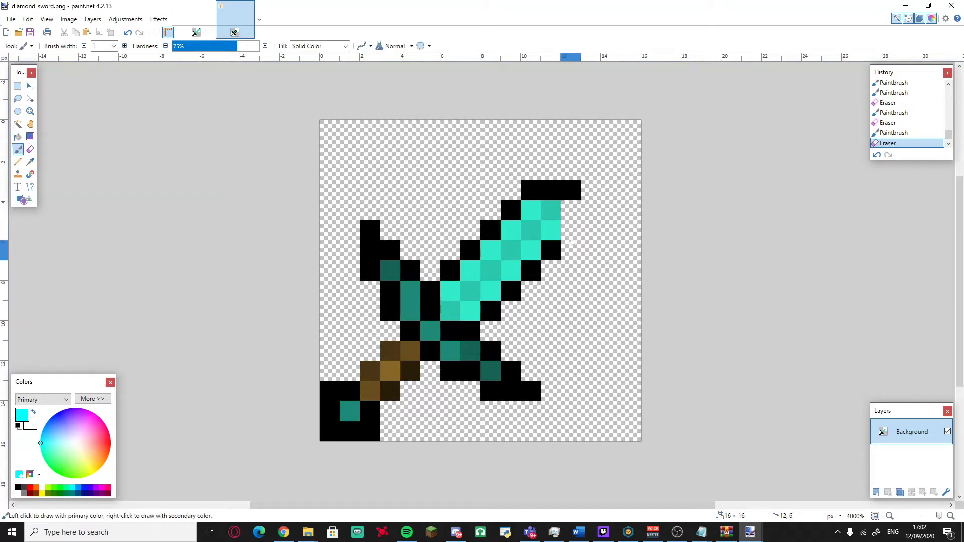
- With black selected, paint and then erase stray pixels on the blade's right edge
{"action": "left_click", "coordinate": [16, 491]}
{"action": "left_click", "coordinate": [570, 211]}
{"action": "left_click", "coordinate": [571, 231]}
{"action": "key", "text": "e"}
{"action": "left_click_drag", "start_coordinate": [572, 207], "coordinate": [576, 227]}
{"action": "left_click", "coordinate": [577, 227]}
{"action": "key", "text": "b"}
- Extend the top outline row rightward and paint black pixels down the tip's right side
{"action": "left_click", "coordinate": [590, 189]}
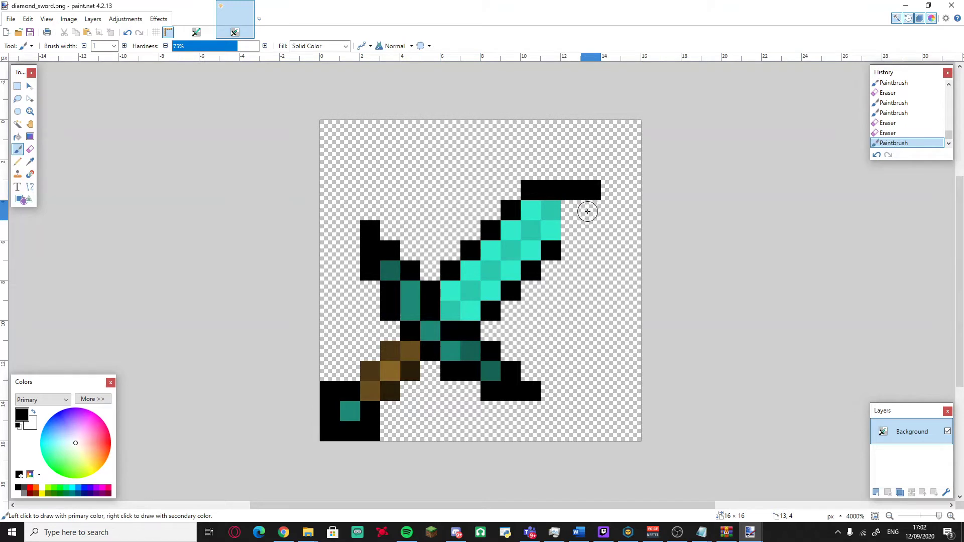
{"action": "key", "text": "e"}
{"action": "key", "text": "b"}
{"action": "left_click", "coordinate": [590, 211]}
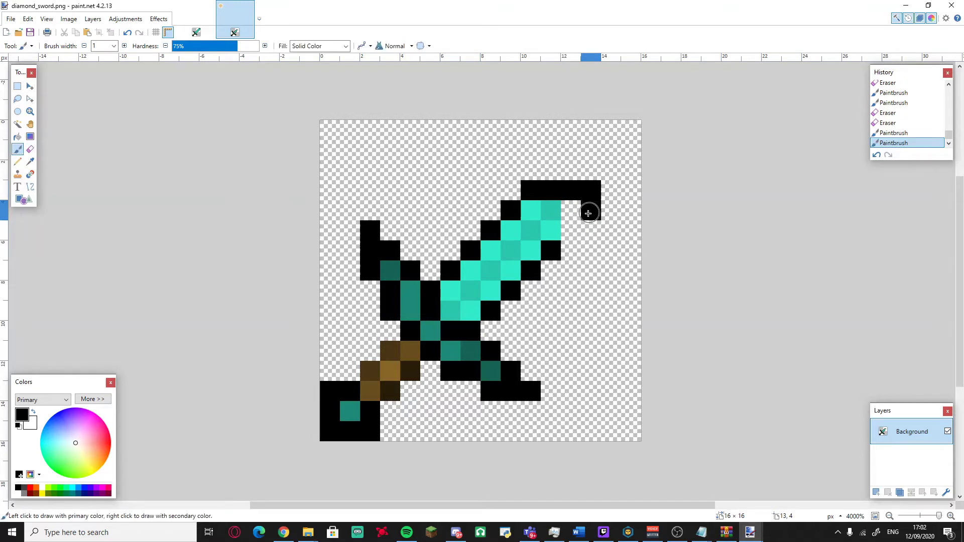
{"action": "left_click", "coordinate": [593, 230]}
{"action": "left_click", "coordinate": [577, 242]}
- Remove stray black pixels right of the tip and fill the pixel inside its hook
{"action": "key", "text": "e"}
{"action": "left_click", "coordinate": [570, 247]}
{"action": "key", "text": "b"}
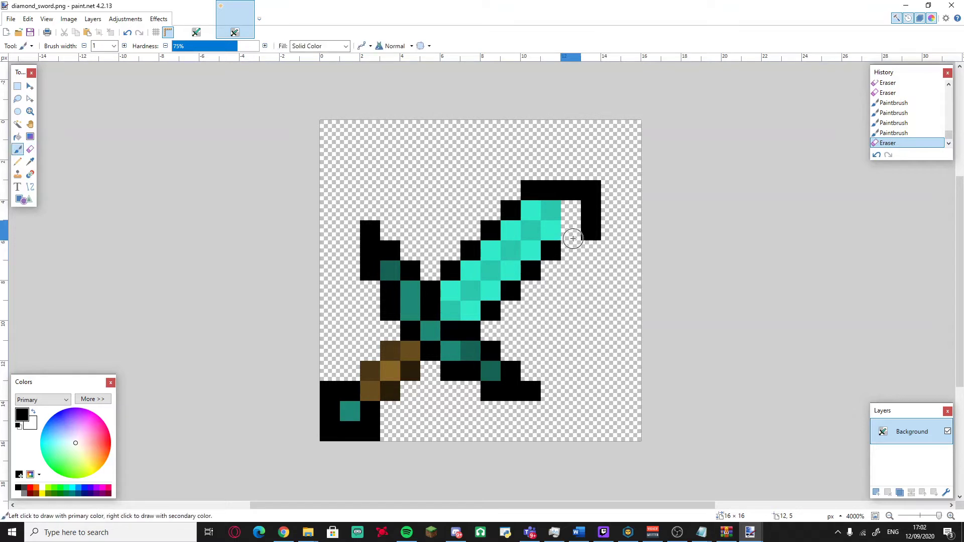
{"action": "left_click", "coordinate": [572, 237]}
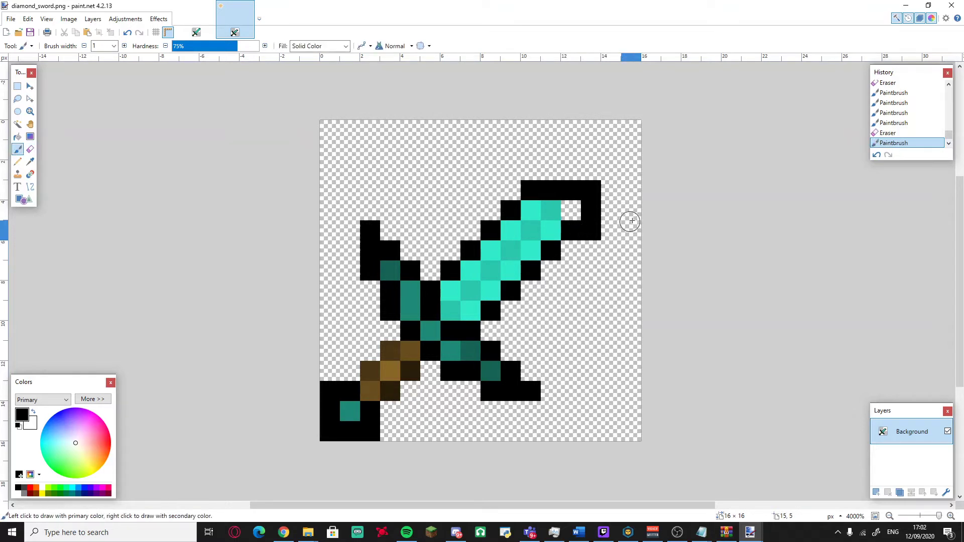
{"action": "key", "text": "e"}
{"action": "left_click", "coordinate": [593, 232]}
{"action": "key", "text": "b"}
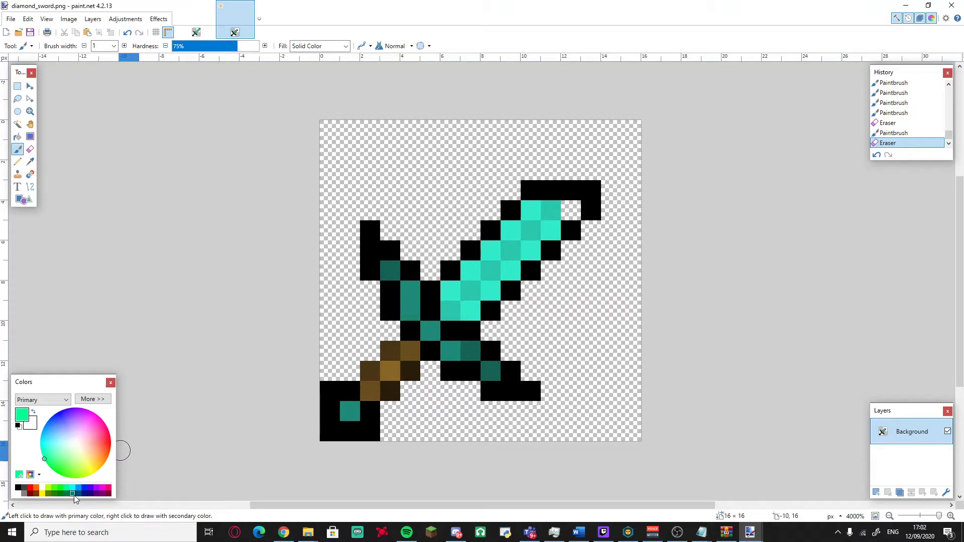
- Erase the dark teal and black pixels at the blade's top-right tip
{"action": "left_click", "coordinate": [571, 209]}
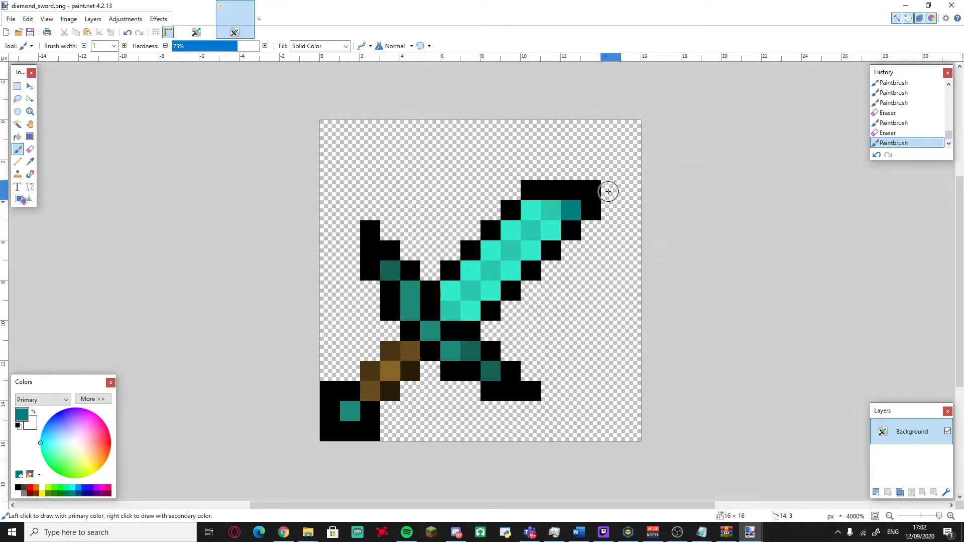
{"action": "key", "text": "e"}
{"action": "left_click", "coordinate": [571, 209]}
{"action": "left_click", "coordinate": [588, 210]}
{"action": "left_click", "coordinate": [590, 190]}
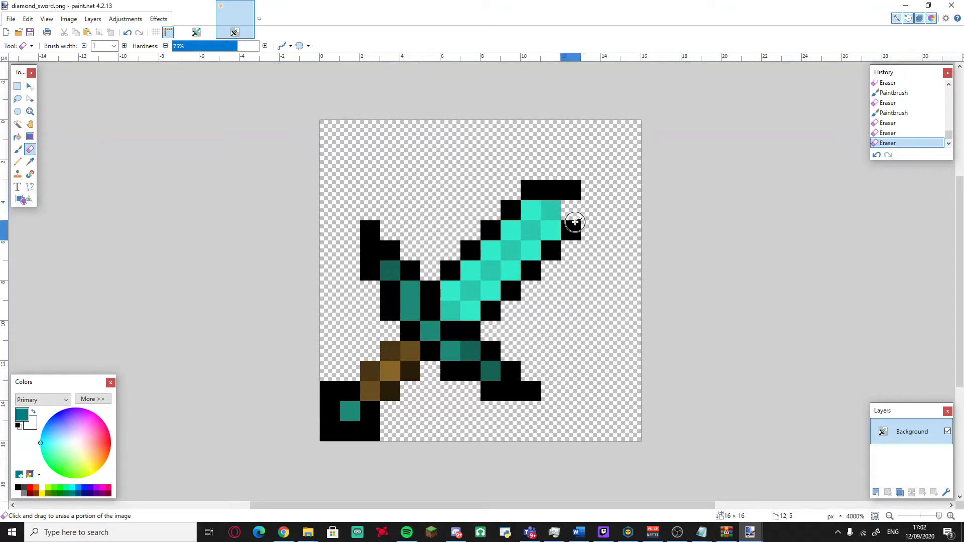
- Paint the new blade tip end pixel black
{"action": "key", "text": "b"}
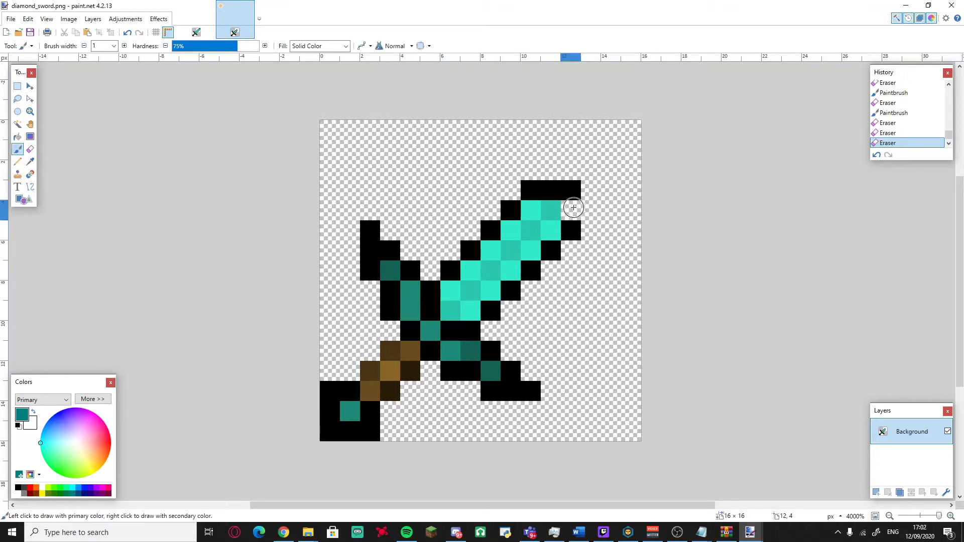
{"action": "left_click", "coordinate": [17, 488]}
{"action": "left_click", "coordinate": [571, 210]}
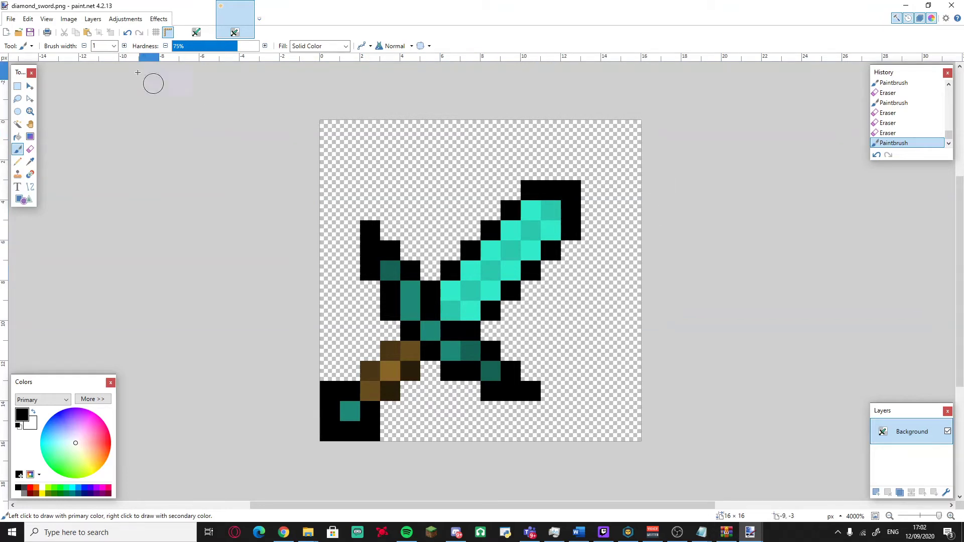
{"action": "left_click", "coordinate": [10, 18]}
- Save the image as diamond_sword PNG in textures/items, replacing the existing file
{"action": "left_click", "coordinate": [35, 98]}
{"action": "scroll", "coordinate": [269, 147], "scroll_direction": "down", "scroll_amount": 2}
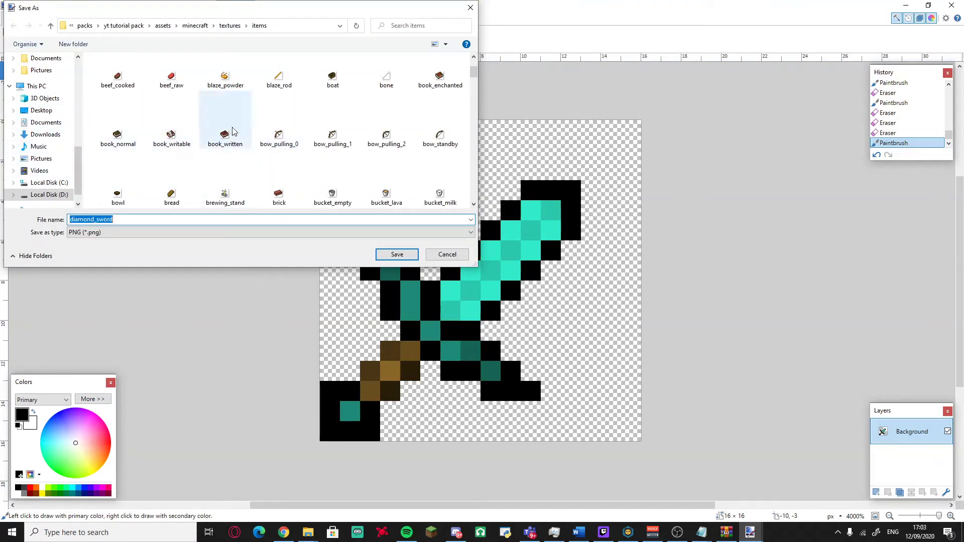
{"action": "scroll", "coordinate": [243, 144], "scroll_direction": "up", "scroll_amount": 1}
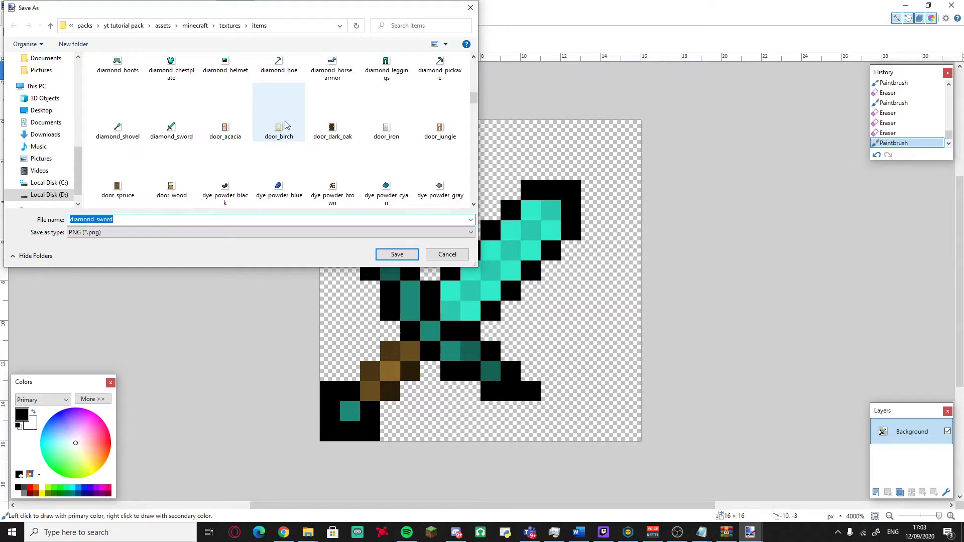
{"action": "left_click", "coordinate": [384, 255]}
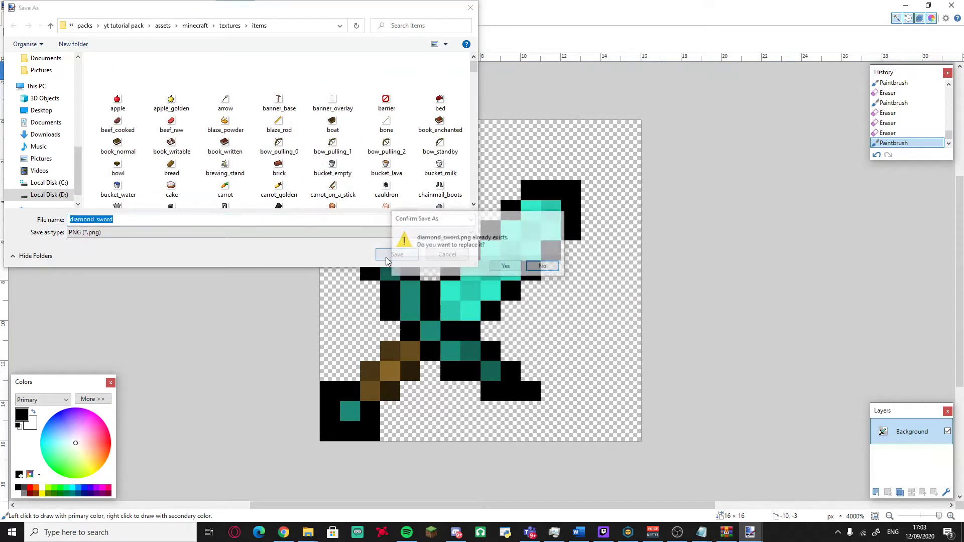
{"action": "left_click", "coordinate": [506, 266]}
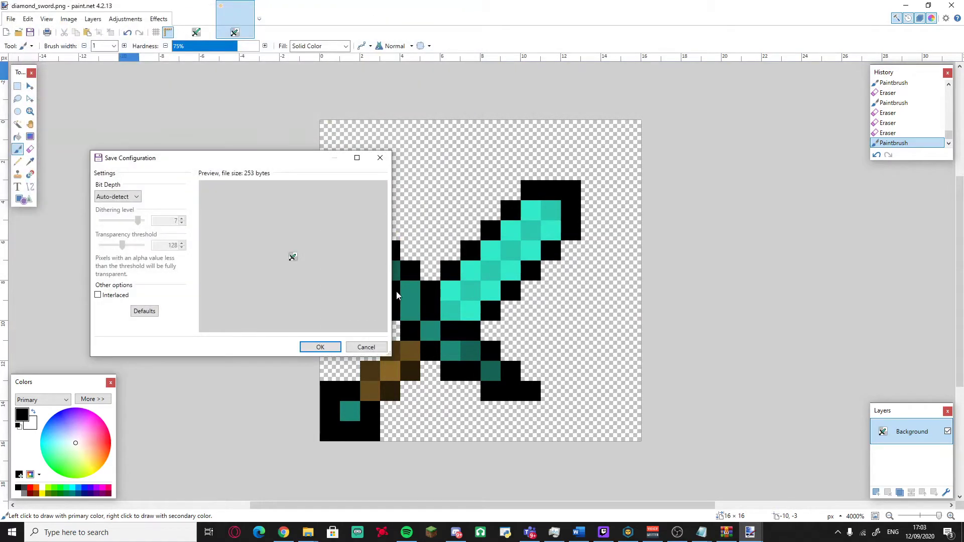
{"action": "left_click", "coordinate": [320, 347]}
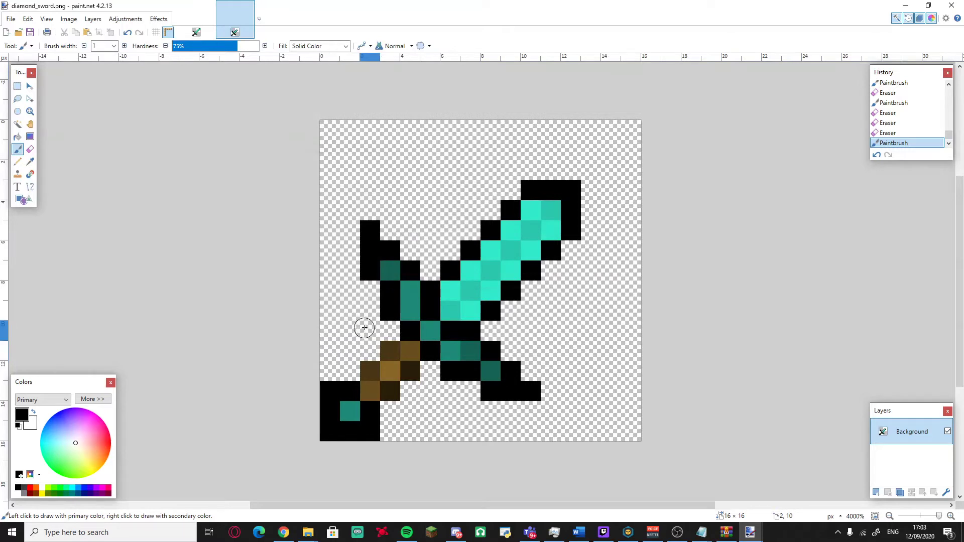
{"action": "left_click", "coordinate": [914, 5]}
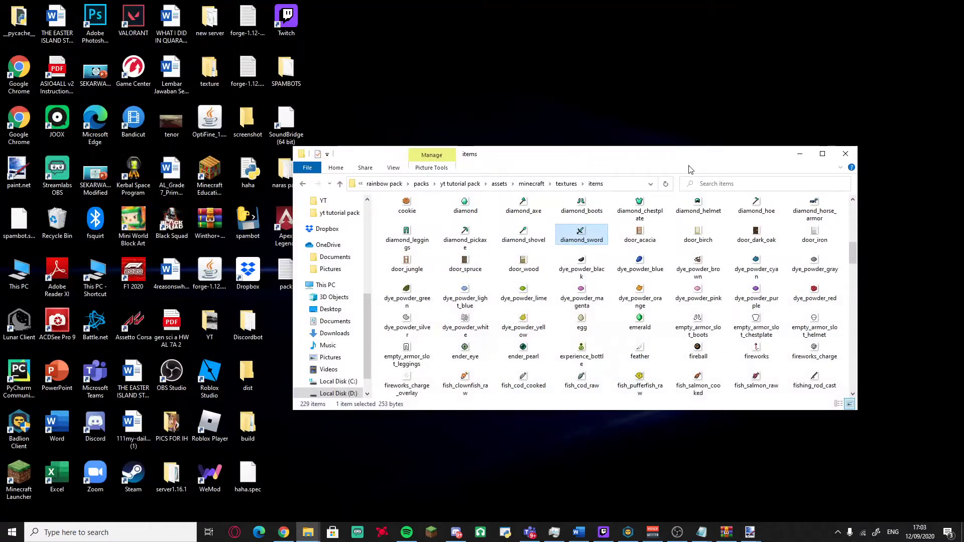
- Reopen the saved diamond_sword texture in paint.net, then minimize it and browse the items folder
{"action": "double_click", "coordinate": [589, 237]}
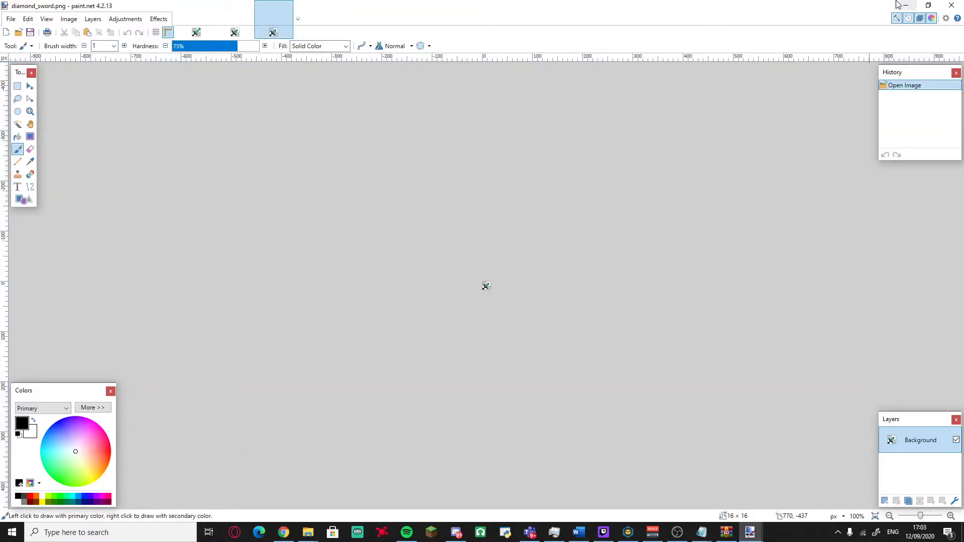
{"action": "left_click", "coordinate": [899, 5]}
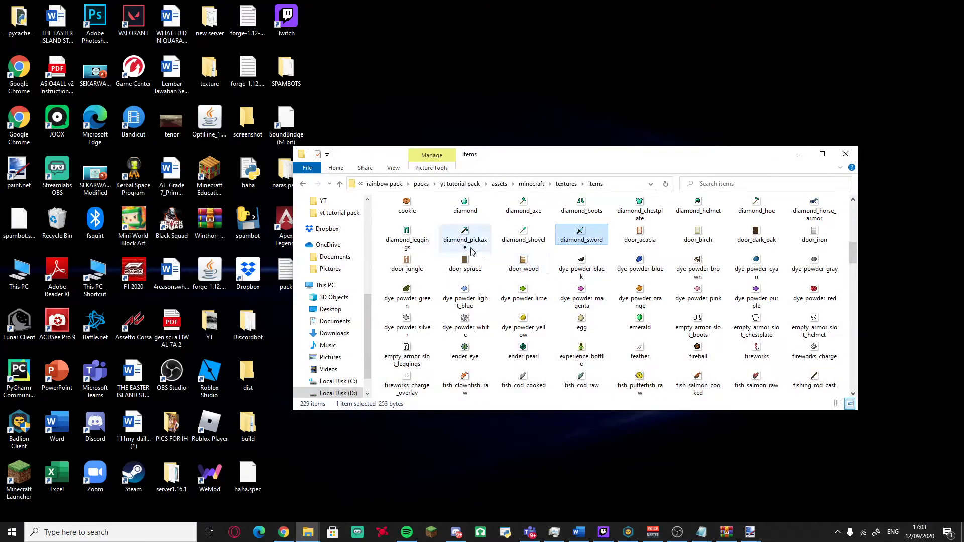
{"action": "scroll", "coordinate": [481, 248], "scroll_direction": "down", "scroll_amount": 5}
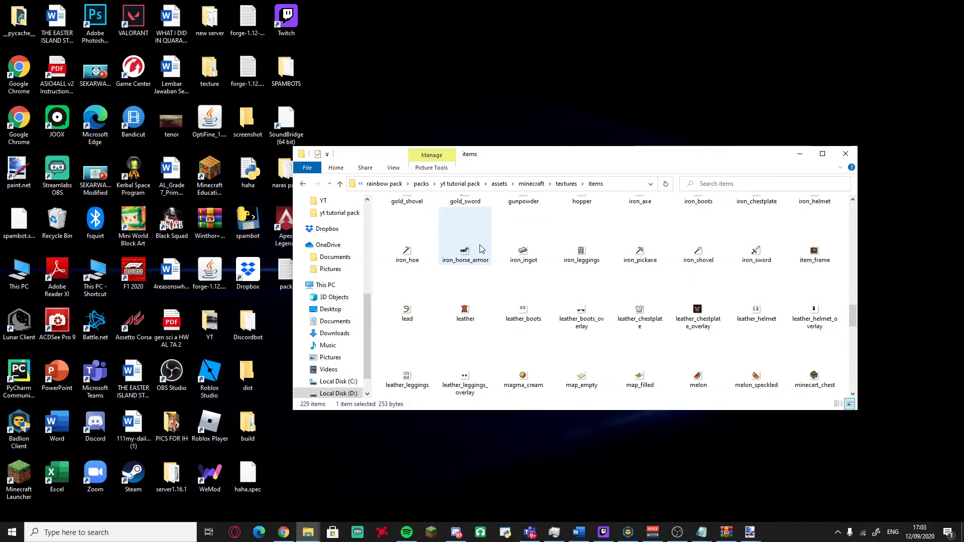
{"action": "scroll", "coordinate": [481, 249], "scroll_direction": "down", "scroll_amount": 4}
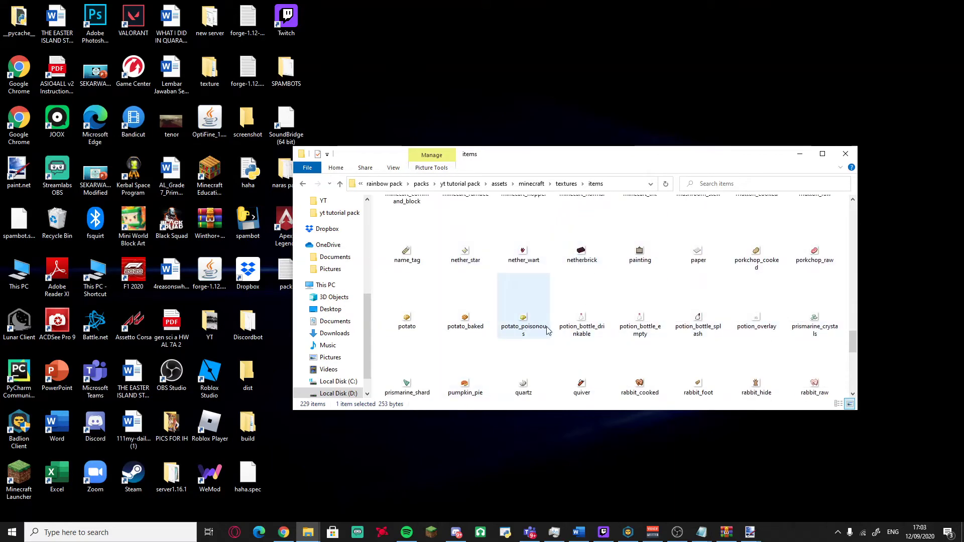
{"action": "scroll", "coordinate": [577, 326], "scroll_direction": "down", "scroll_amount": 5}
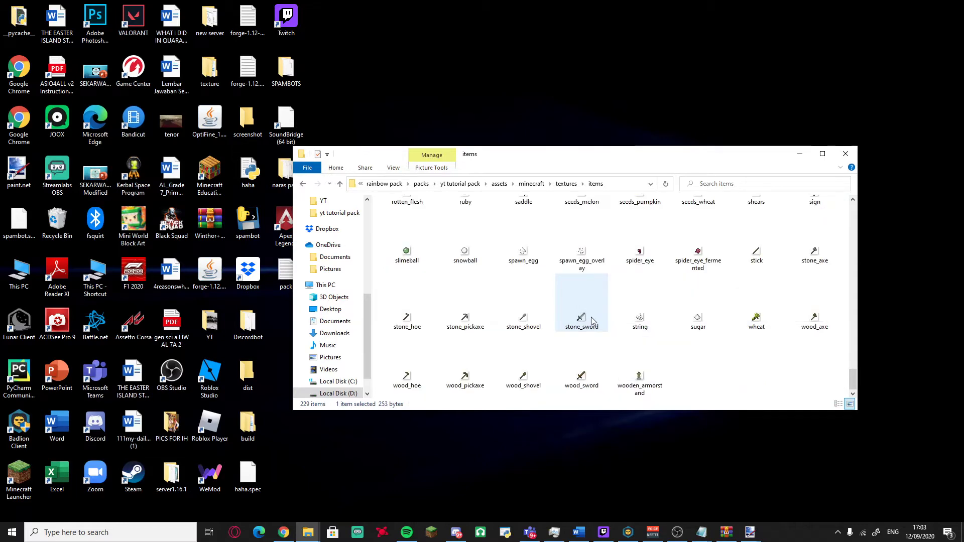
{"action": "scroll", "coordinate": [652, 371], "scroll_direction": "up", "scroll_amount": 15}
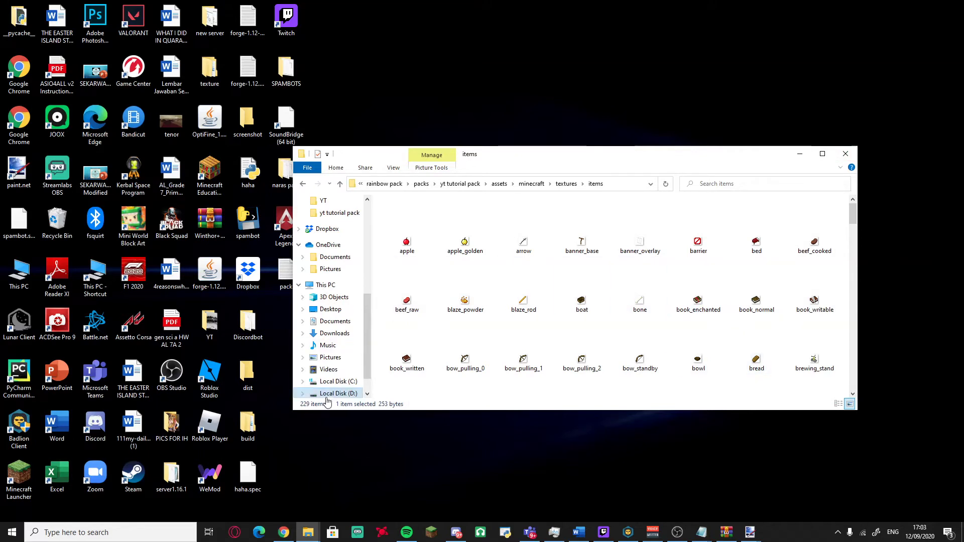
{"action": "scroll", "coordinate": [351, 261], "scroll_direction": "up", "scroll_amount": 1}
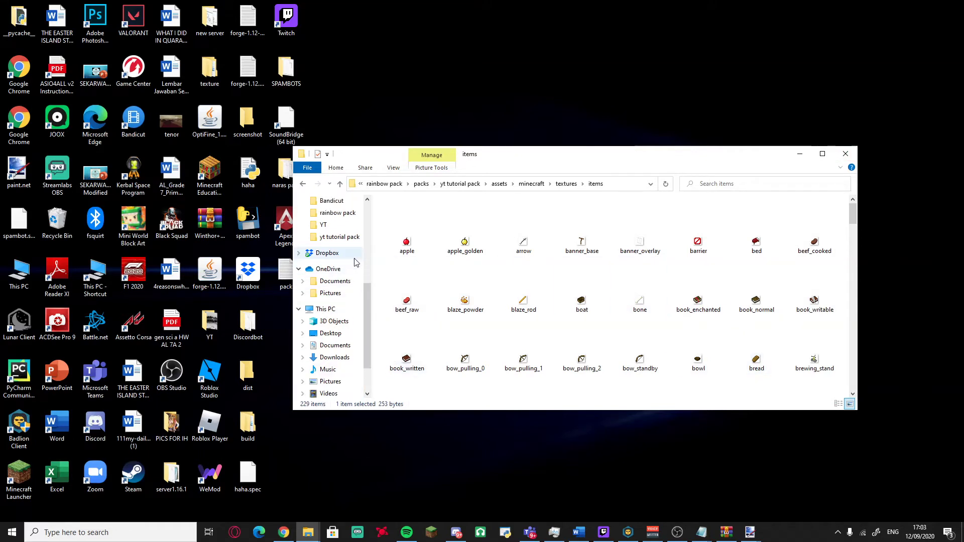
- Navigate from yt tutorial pack through assets, minecraft and textures into the items folder
{"action": "left_click", "coordinate": [339, 237]}
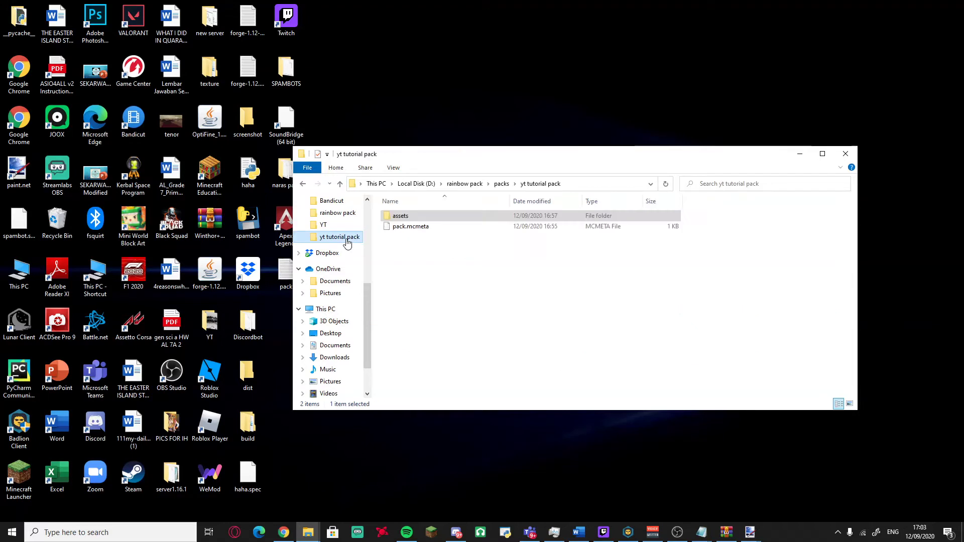
{"action": "double_click", "coordinate": [451, 216]}
{"action": "double_click", "coordinate": [449, 217]}
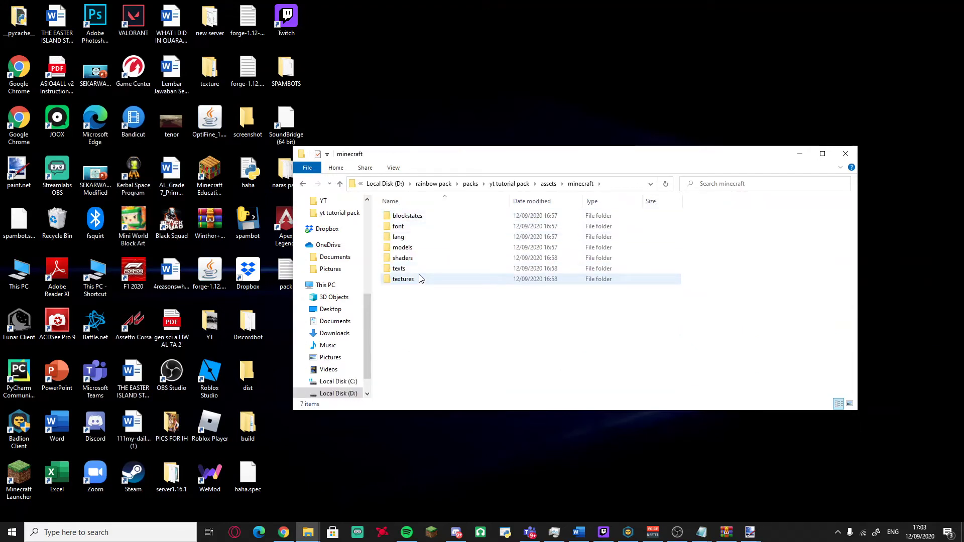
{"action": "double_click", "coordinate": [420, 280]}
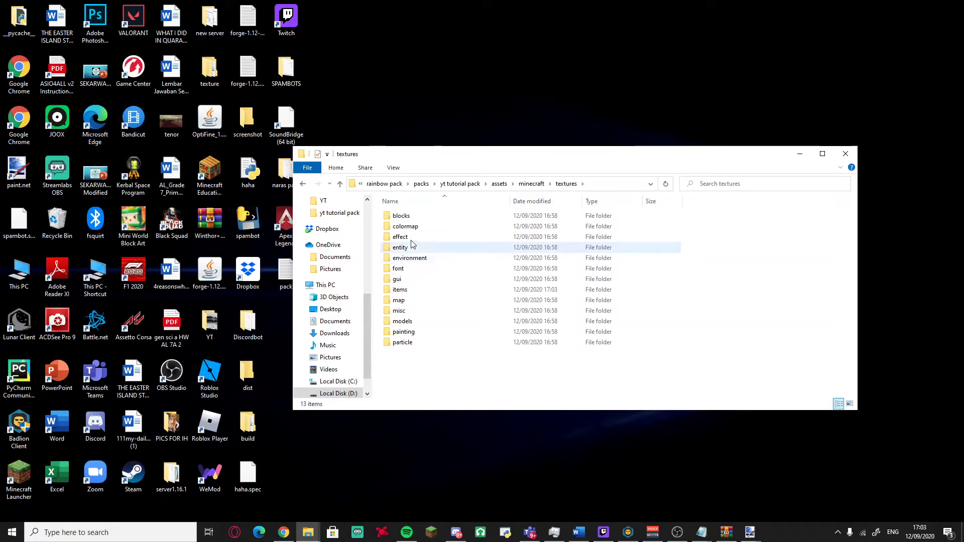
{"action": "double_click", "coordinate": [400, 290]}
{"action": "scroll", "coordinate": [502, 281], "scroll_direction": "down", "scroll_amount": 8}
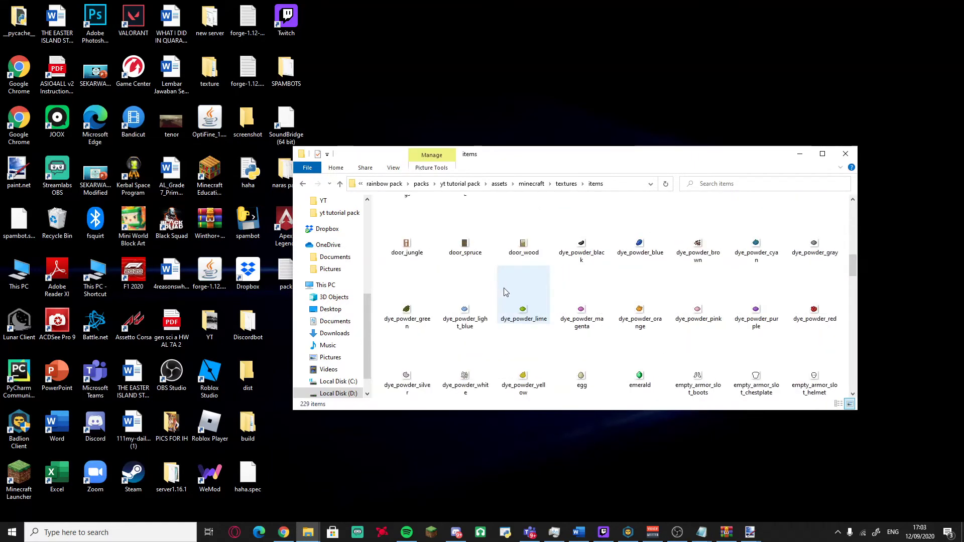
{"action": "scroll", "coordinate": [528, 317], "scroll_direction": "up", "scroll_amount": 2}
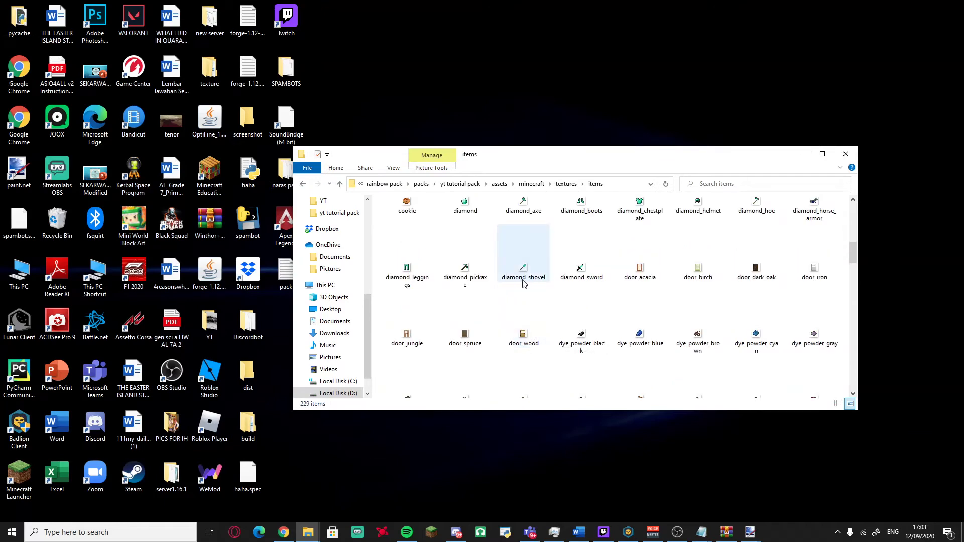
- View diamond_sword.png at 800% to confirm the new tip, then return to yt tutorial pack
{"action": "double_click", "coordinate": [592, 271]}
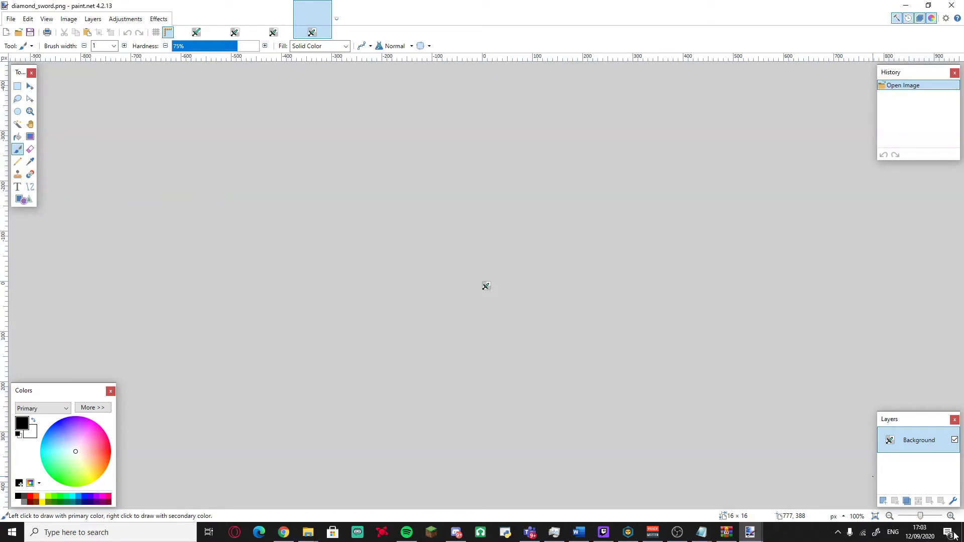
{"action": "left_click", "coordinate": [950, 516]}
{"action": "left_click", "coordinate": [951, 516]}
{"action": "left_click", "coordinate": [950, 516]}
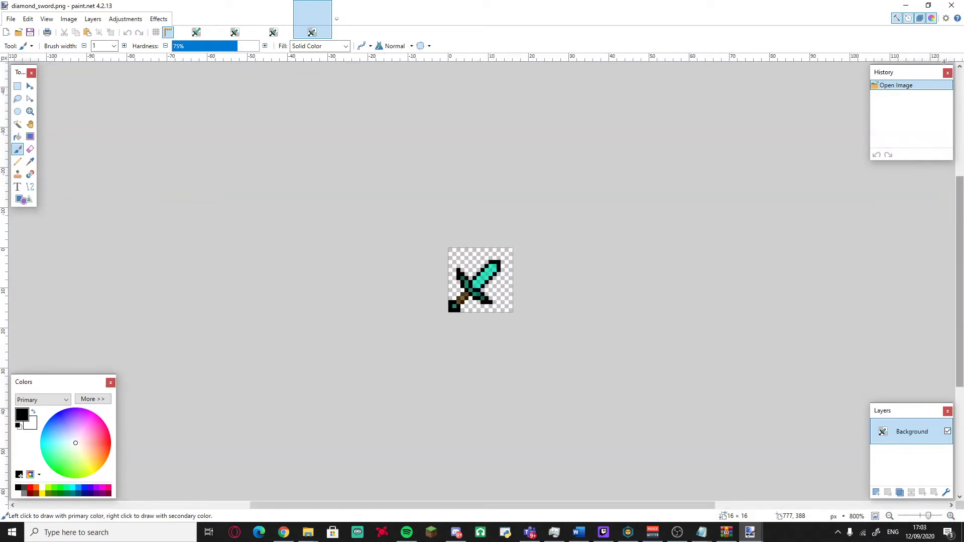
{"action": "left_click", "coordinate": [909, 5]}
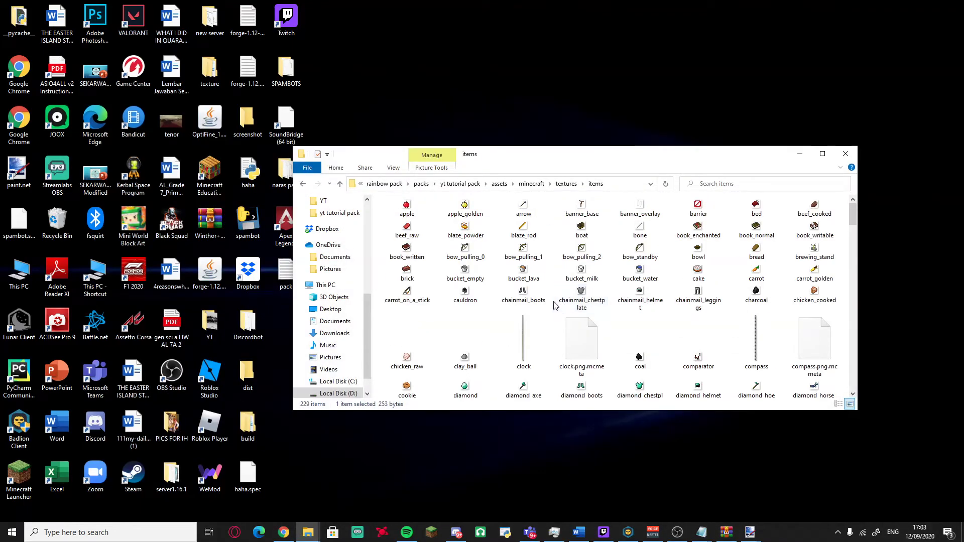
{"action": "left_click", "coordinate": [327, 216]}
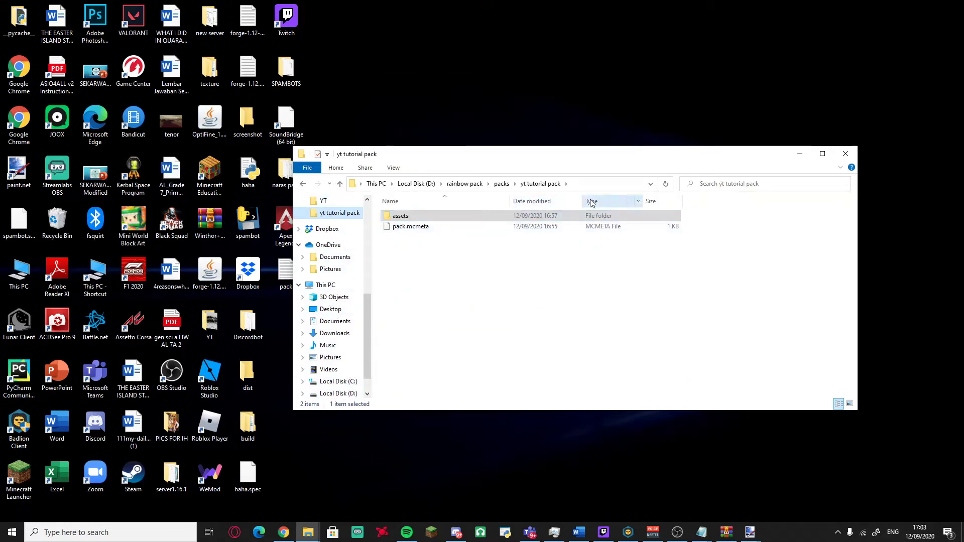